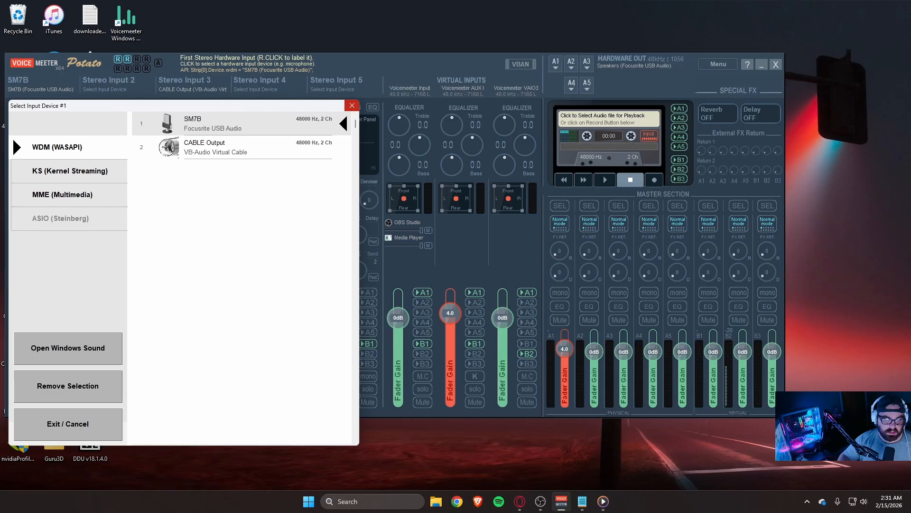
Leave the input device selection for the SM7B strip and toggle its A1 hardware output assignment.
{"action": "left_click", "coordinate": [690, 7]}
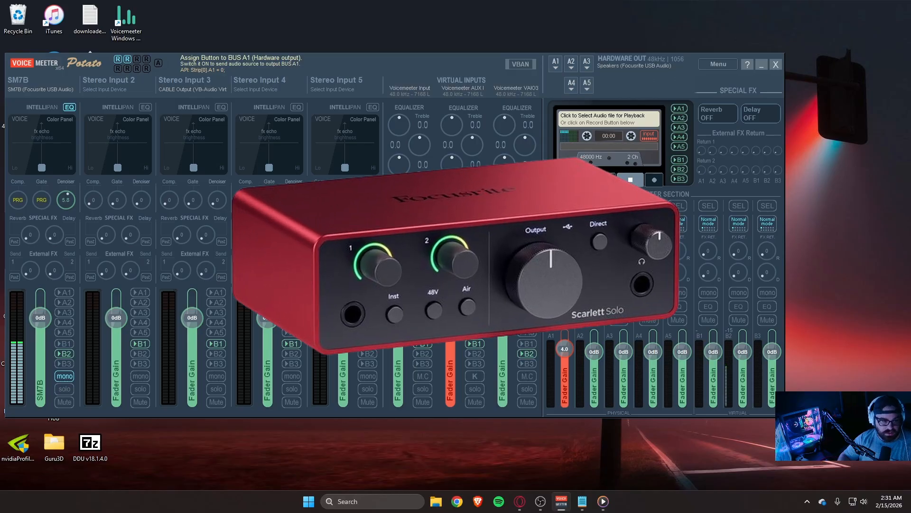
{"action": "left_click", "coordinate": [64, 292]}
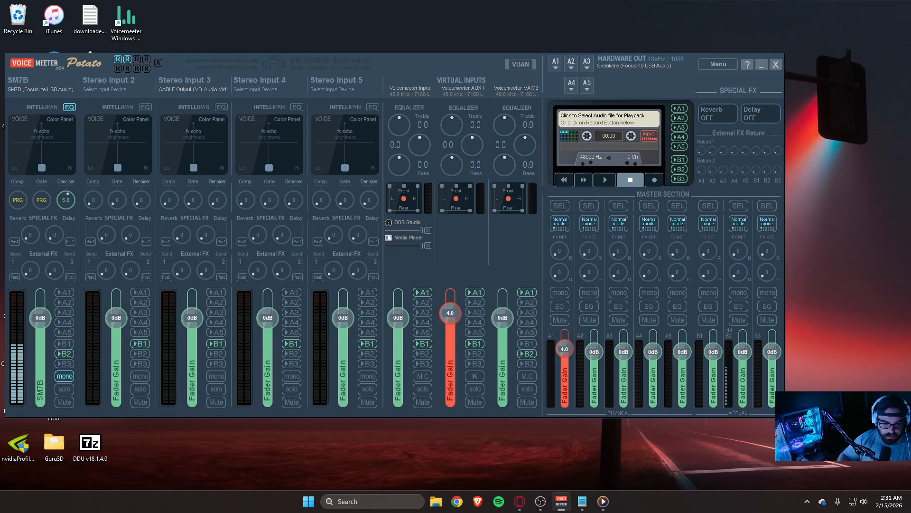
Inspect the SM7B strip's equalizer and the device choices for hardware output A1.
{"action": "right_click", "coordinate": [70, 108]}
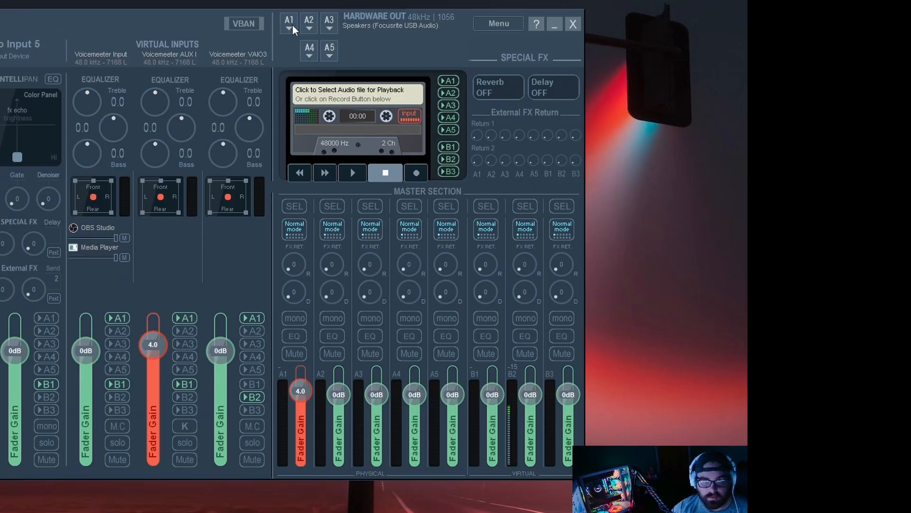
{"action": "left_click", "coordinate": [290, 24]}
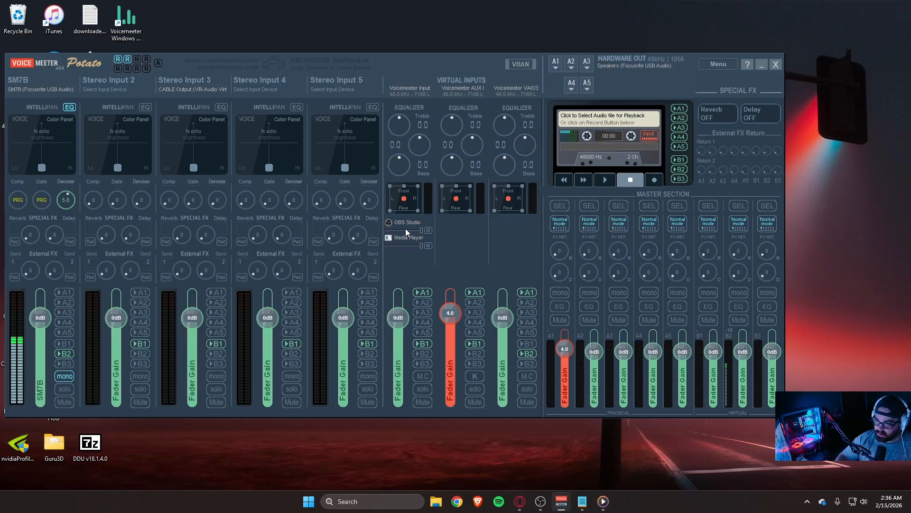
Play music in Spotify and test the Voicemeeter Input strip's A1 assignment by switching it off and back on.
{"action": "left_click", "coordinate": [502, 503]}
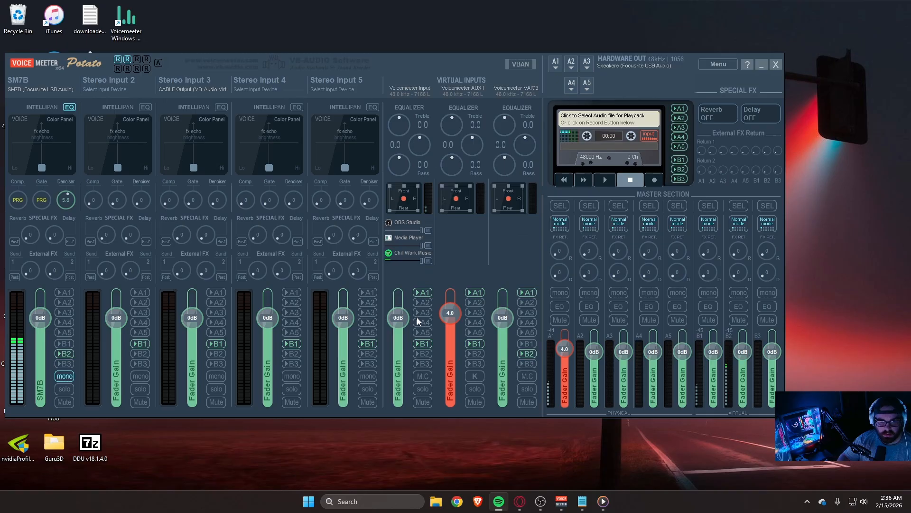
{"action": "left_click", "coordinate": [424, 293]}
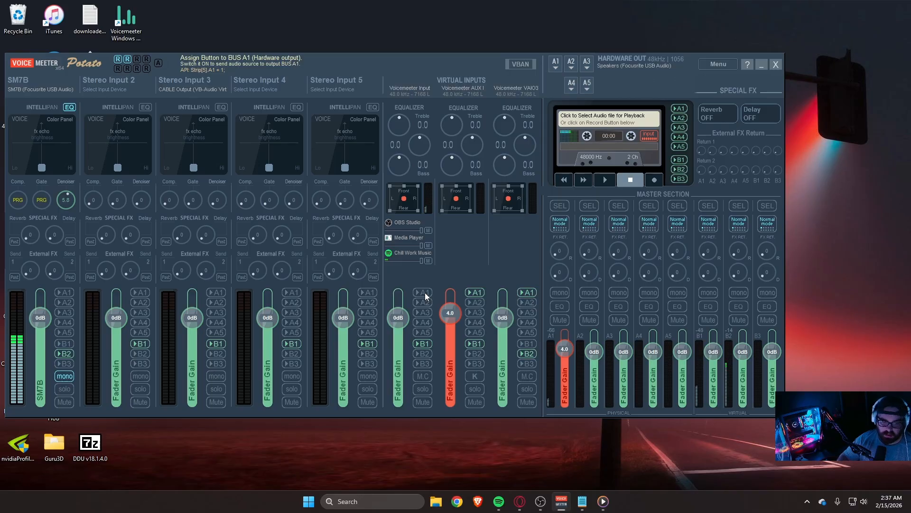
{"action": "left_click", "coordinate": [424, 293]}
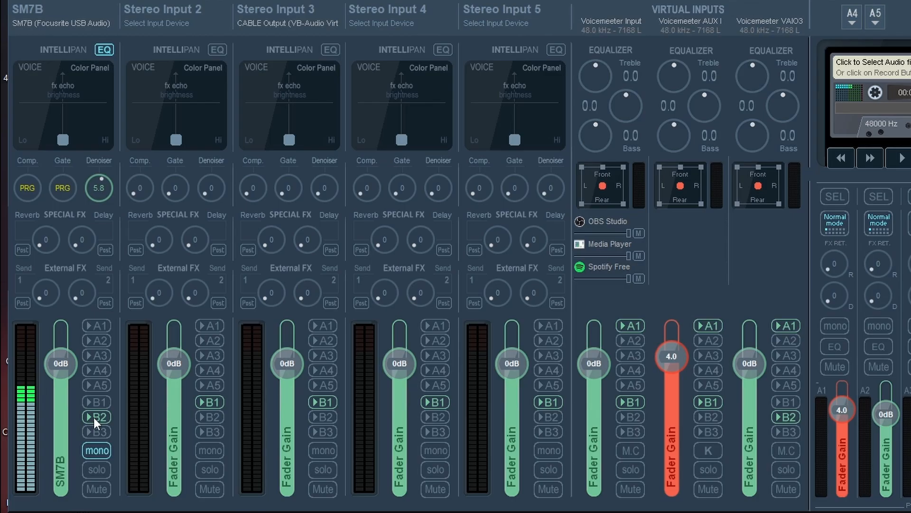
Toggle the B2 assignment on the SM7B strip and the B3 and B1 assignments on Stereo Input 3, restoring the original routing.
{"action": "left_click", "coordinate": [93, 417]}
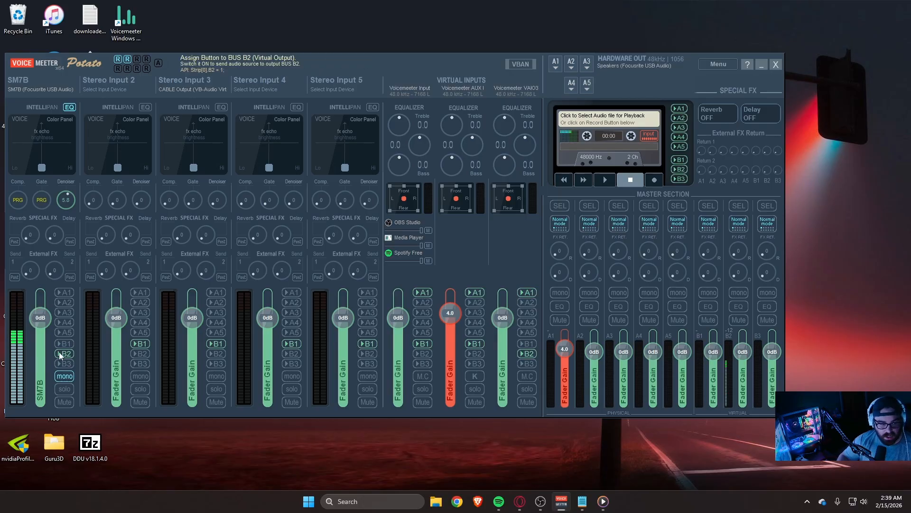
{"action": "left_click", "coordinate": [224, 361]}
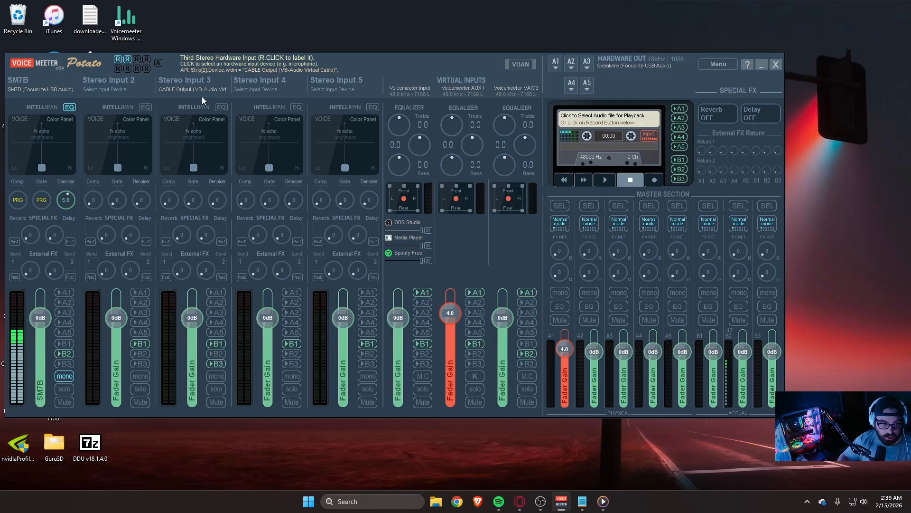
{"action": "left_click", "coordinate": [216, 364]}
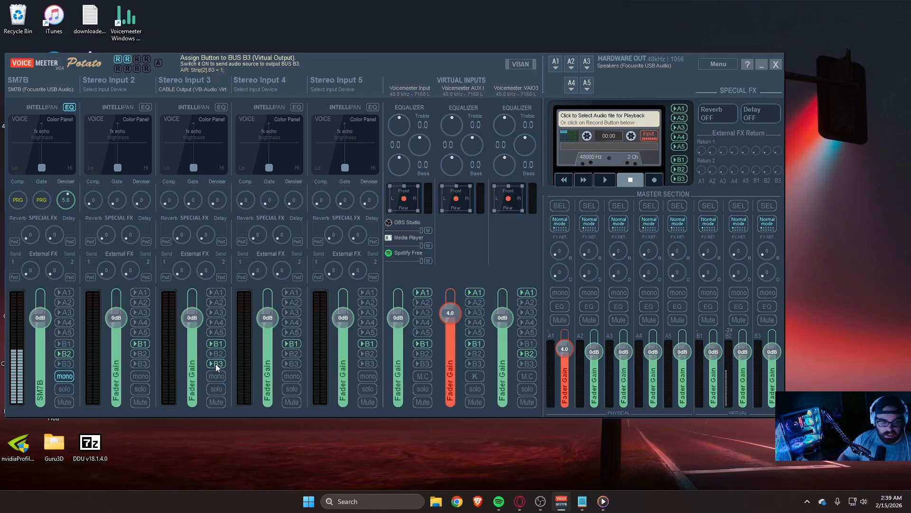
{"action": "left_click", "coordinate": [217, 344]}
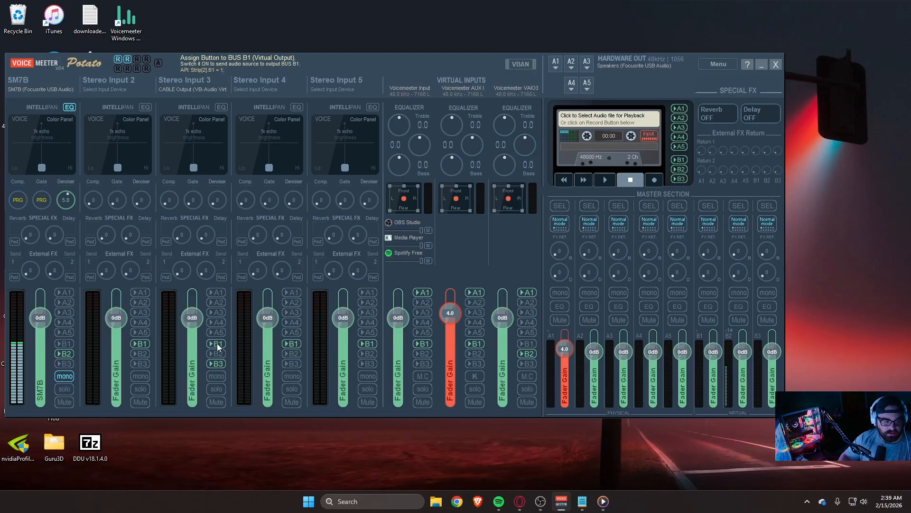
{"action": "left_click", "coordinate": [216, 364]}
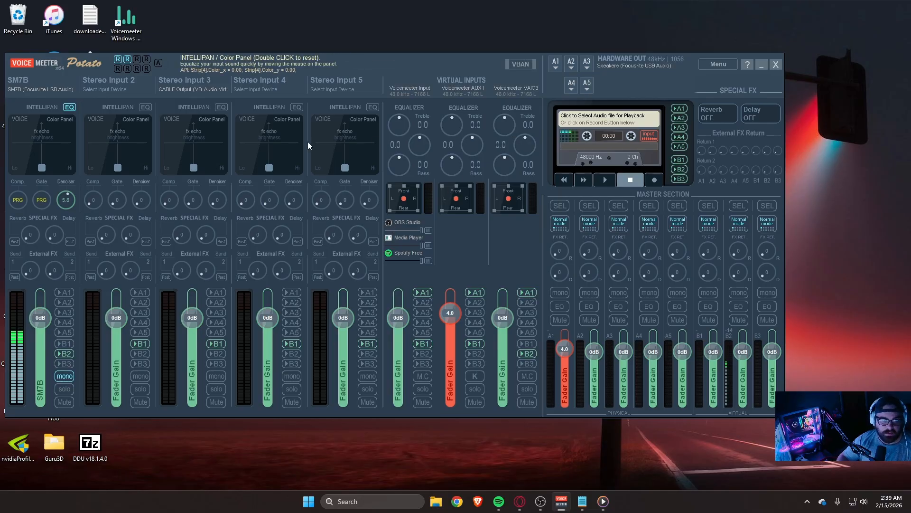
Examine the compressor, gate and EQ settings of the SM7B strip, then return to its normal view.
{"action": "right_click", "coordinate": [15, 204]}
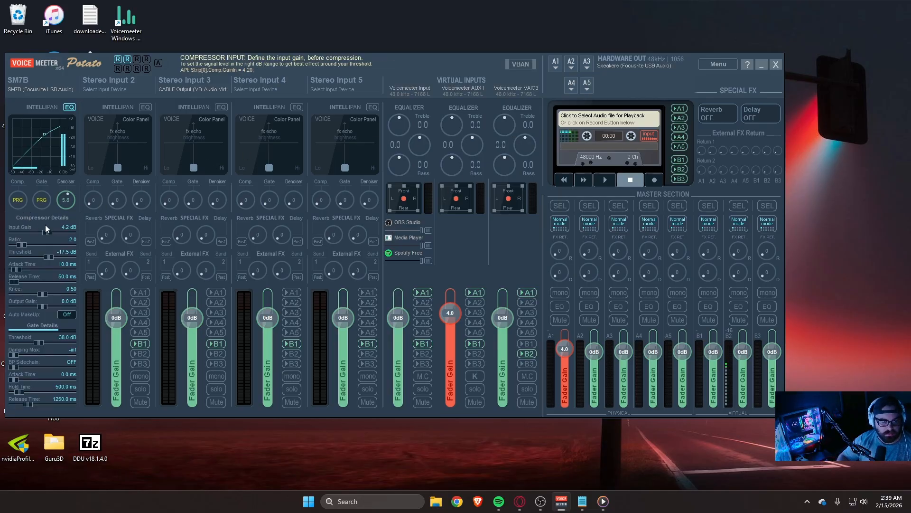
{"action": "right_click", "coordinate": [47, 198]}
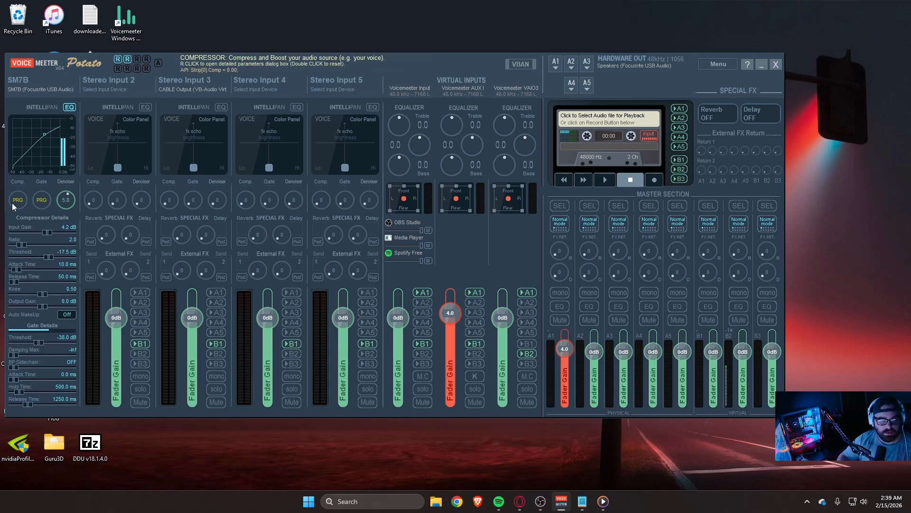
{"action": "left_click", "coordinate": [70, 109]}
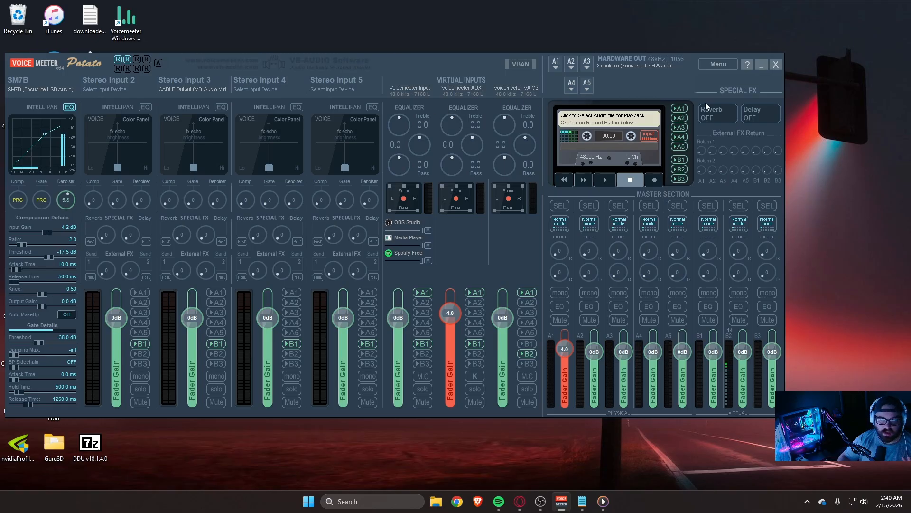
{"action": "right_click", "coordinate": [24, 203]}
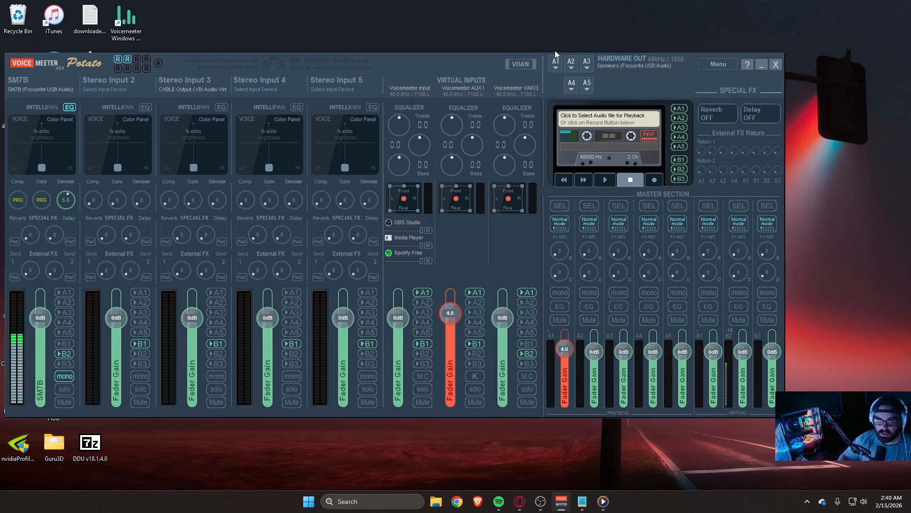
Move Voicemeeter off the main display, bring OBS Studio onto it and review the sources of the Gaming and Just Chatting scenes.
{"action": "left_click_drag", "start_coordinate": [448, 72], "coordinate": [910, 142]}
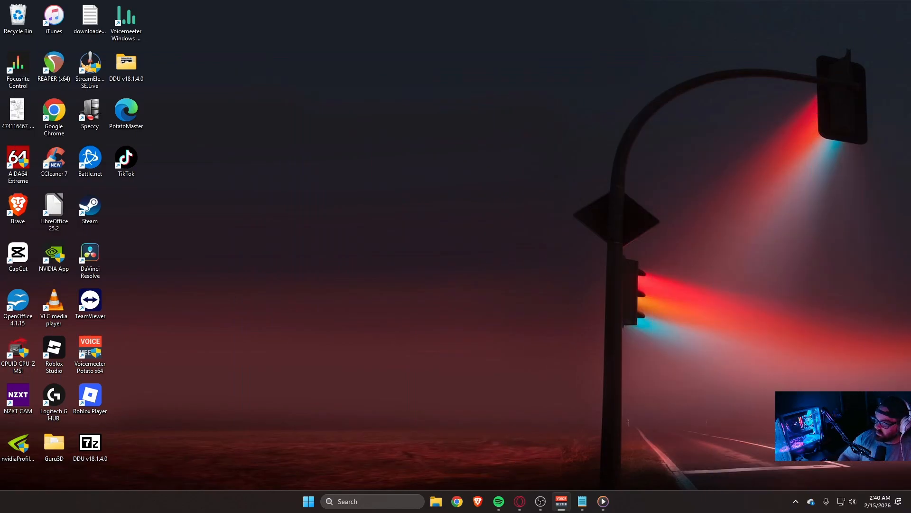
{"action": "left_click_drag", "start_coordinate": [910, 28], "coordinate": [613, 1]}
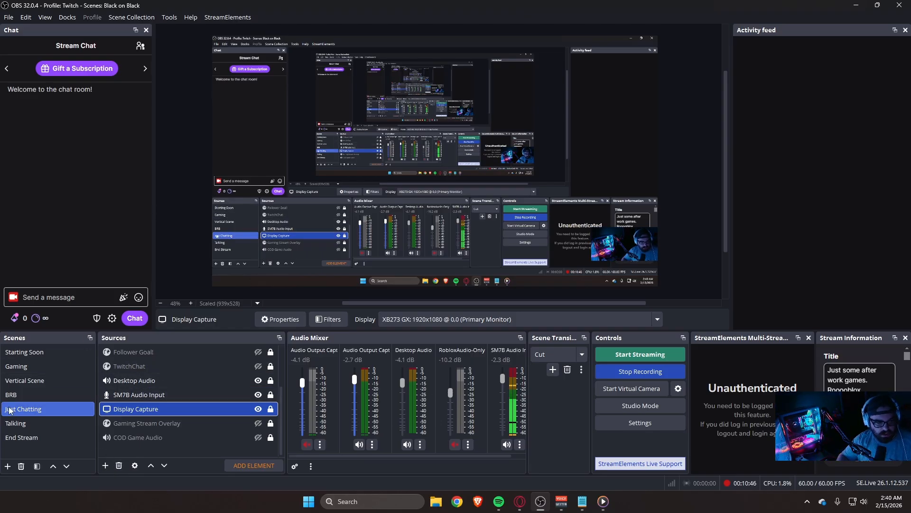
{"action": "left_click", "coordinate": [24, 370]}
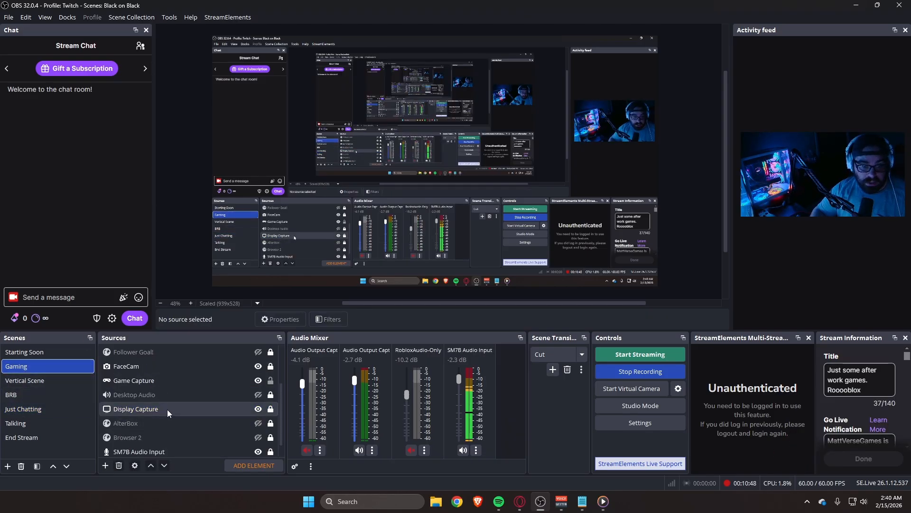
{"action": "scroll", "coordinate": [171, 389], "scroll_direction": "up", "scroll_amount": 3}
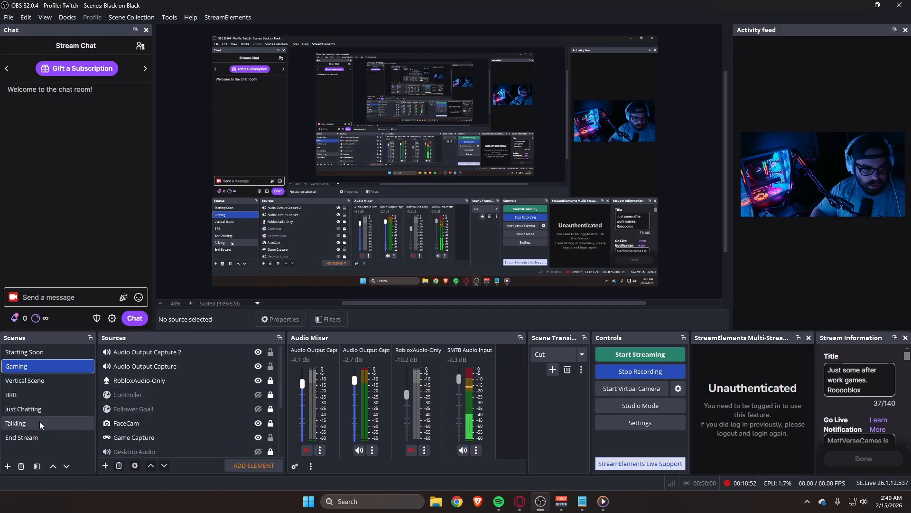
{"action": "left_click", "coordinate": [45, 409]}
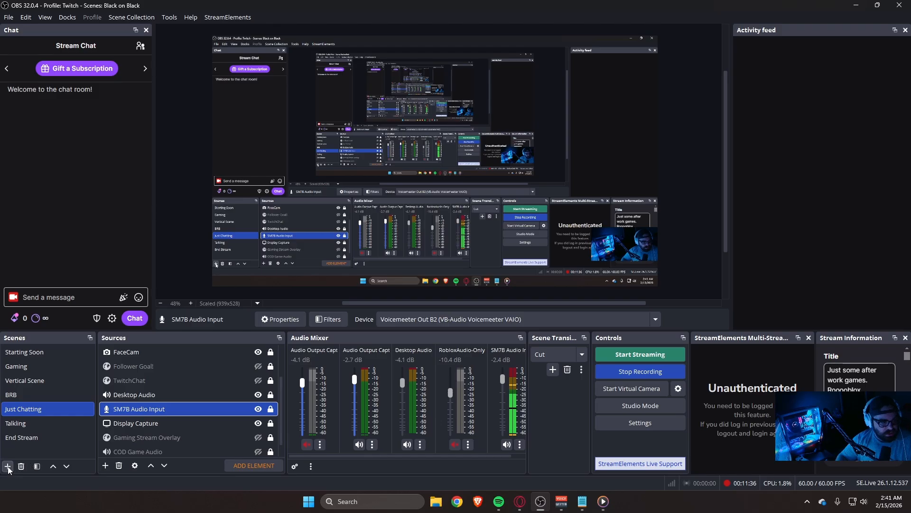
Add a new scene named Video.
{"action": "left_click", "coordinate": [8, 467]}
{"action": "left_click", "coordinate": [375, 237]}
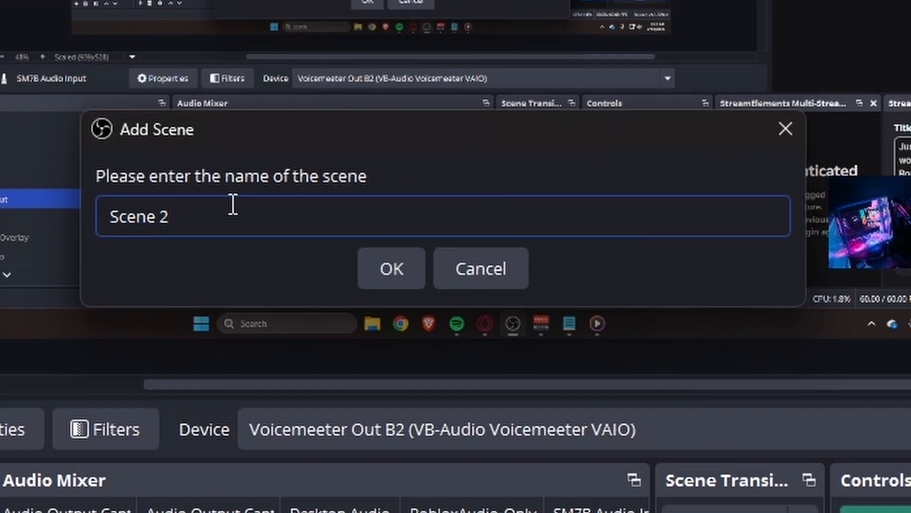
{"action": "key", "text": "ctrl+a"}
{"action": "type", "text": "Vi"}
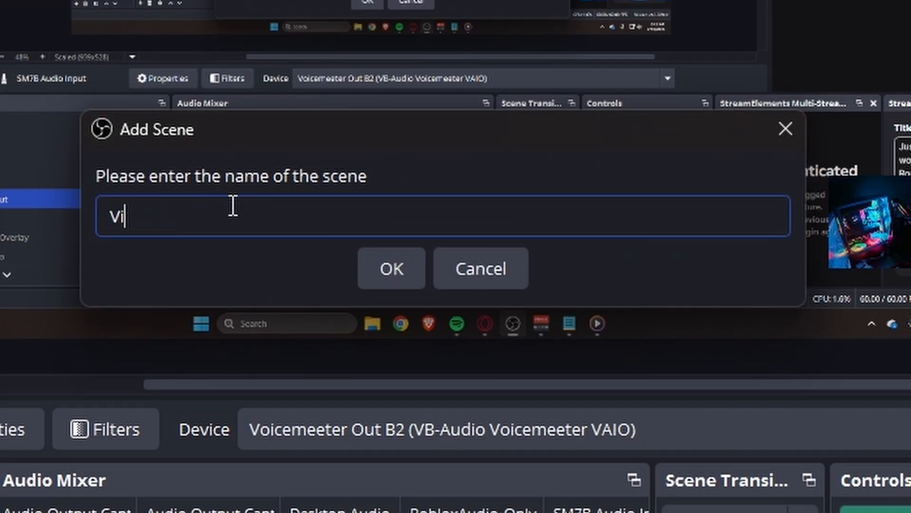
{"action": "type", "text": "deo"}
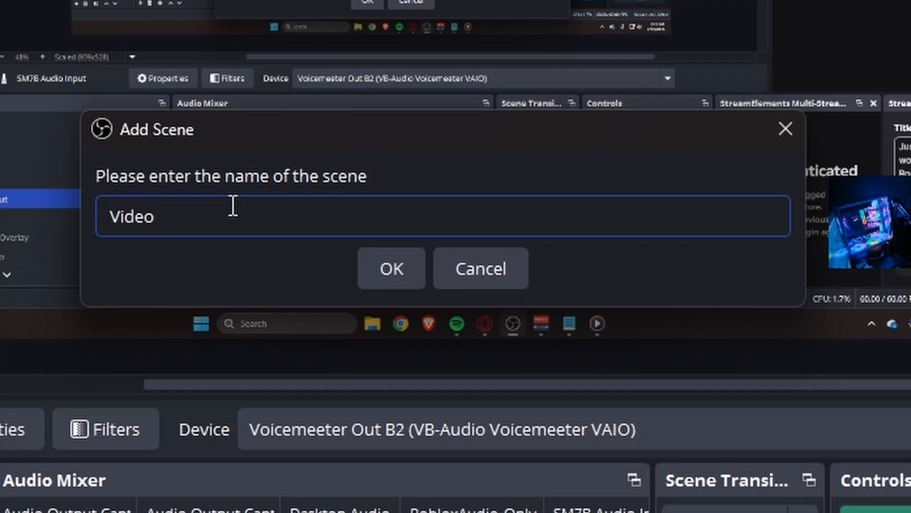
{"action": "left_click", "coordinate": [399, 267]}
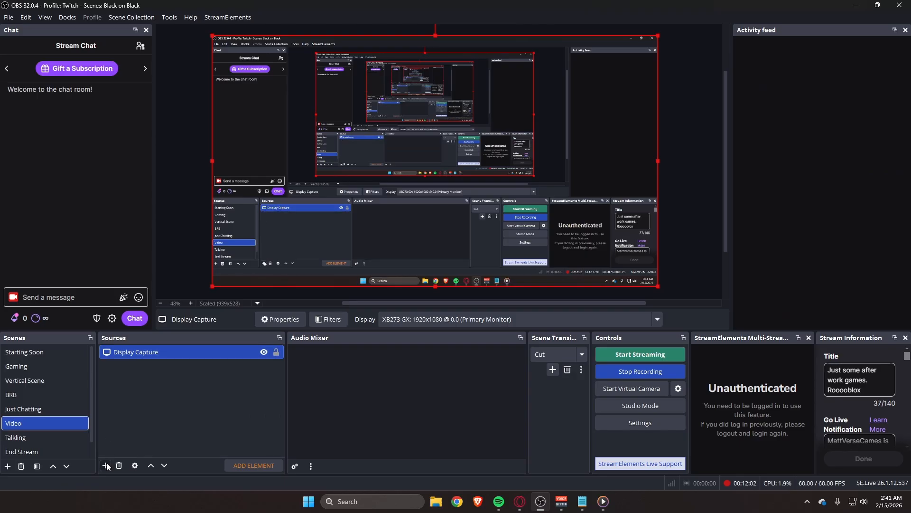
Add the existing SM7B Audio Input to the Video scene as an audio input capture source.
{"action": "left_click", "coordinate": [106, 466]}
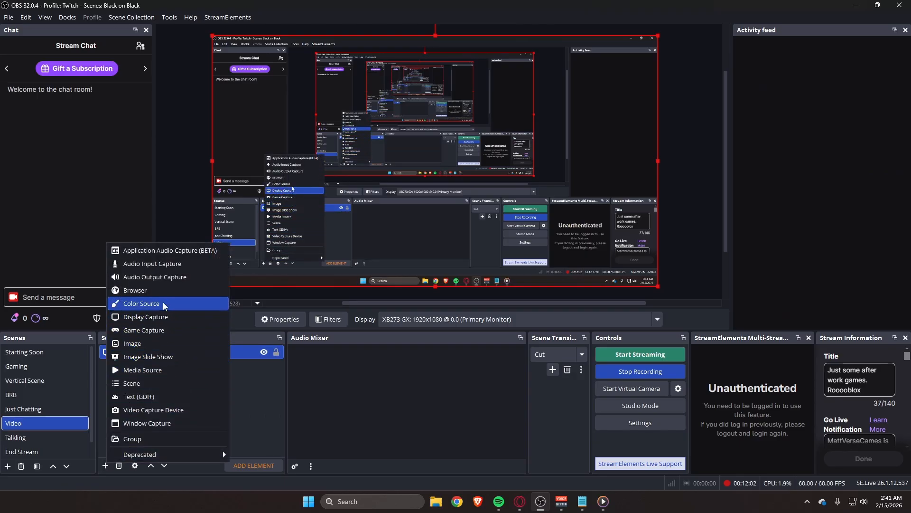
{"action": "left_click", "coordinate": [166, 265]}
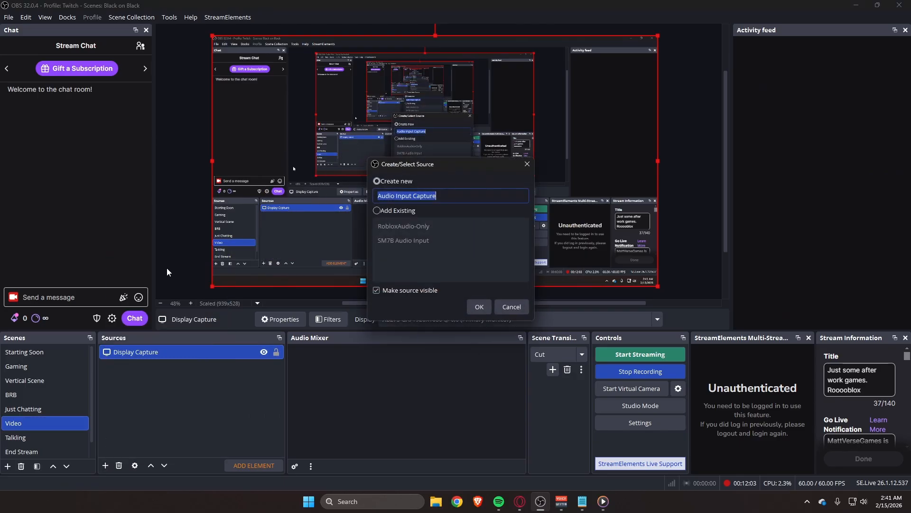
{"action": "left_click", "coordinate": [377, 211]}
{"action": "left_click", "coordinate": [399, 240]}
{"action": "left_click", "coordinate": [484, 308]}
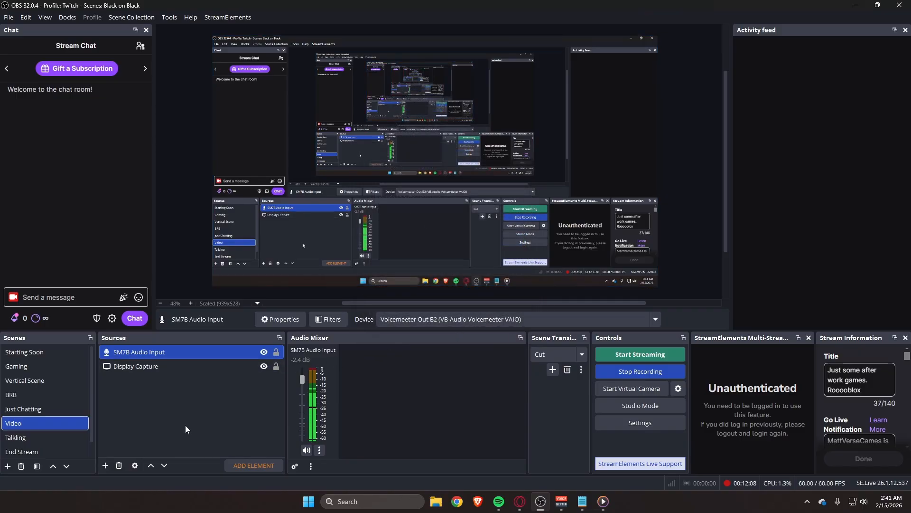
Add the existing FaceCam video capture device as a small overlay at the canvas's right edge, about 462 px from the top.
{"action": "right_click", "coordinate": [145, 409]}
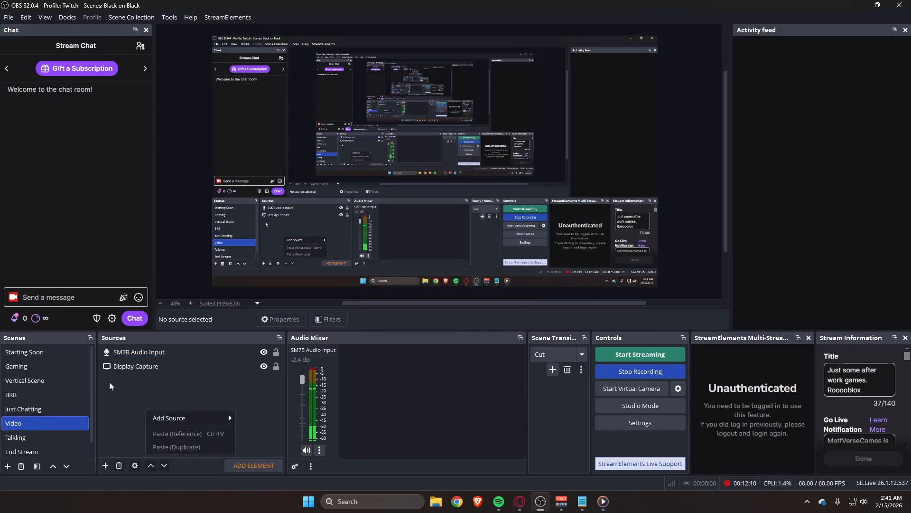
{"action": "left_click", "coordinate": [105, 466]}
{"action": "left_click", "coordinate": [105, 465]}
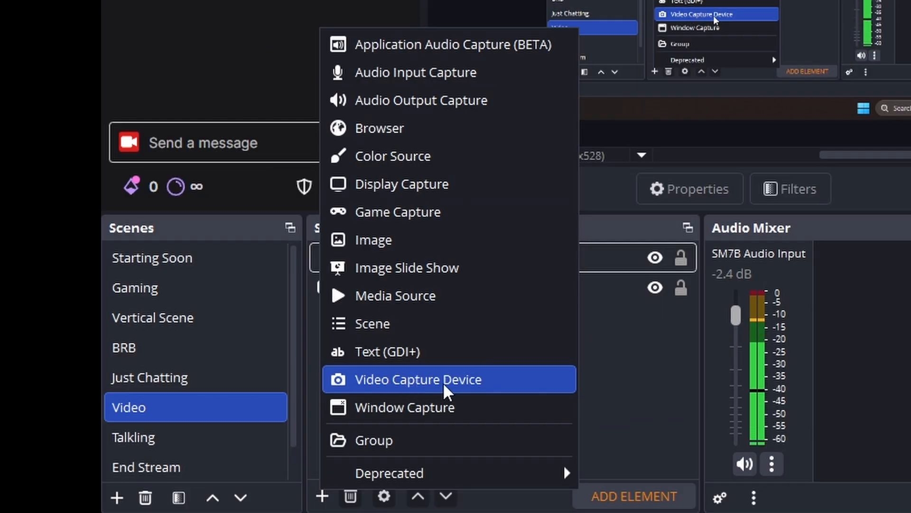
{"action": "left_click", "coordinate": [151, 410]}
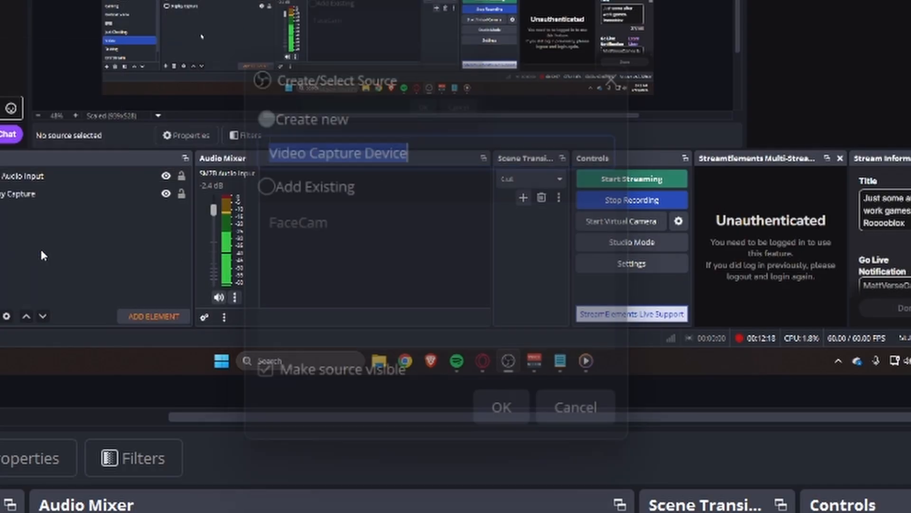
{"action": "left_click", "coordinate": [260, 185]}
{"action": "left_click", "coordinate": [278, 213]}
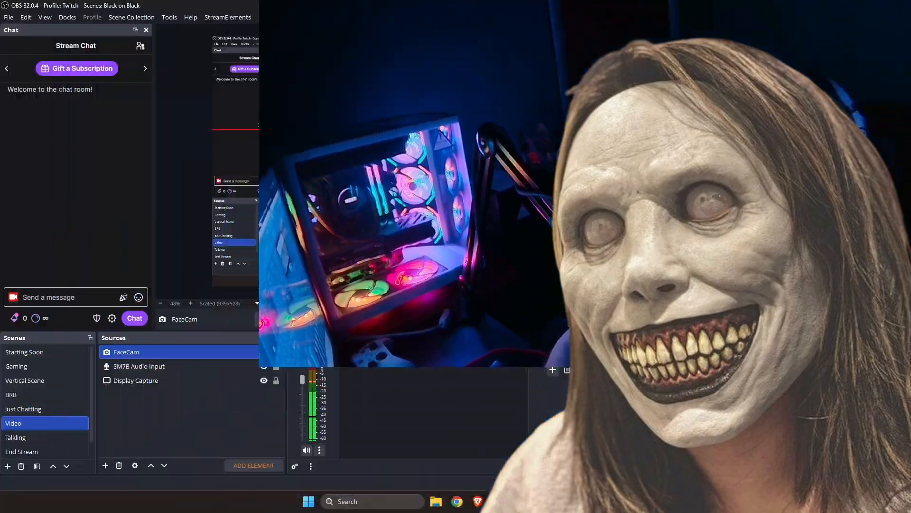
{"action": "left_click_drag", "start_coordinate": [335, 217], "coordinate": [565, 88]}
{"action": "left_click_drag", "start_coordinate": [616, 57], "coordinate": [614, 165]}
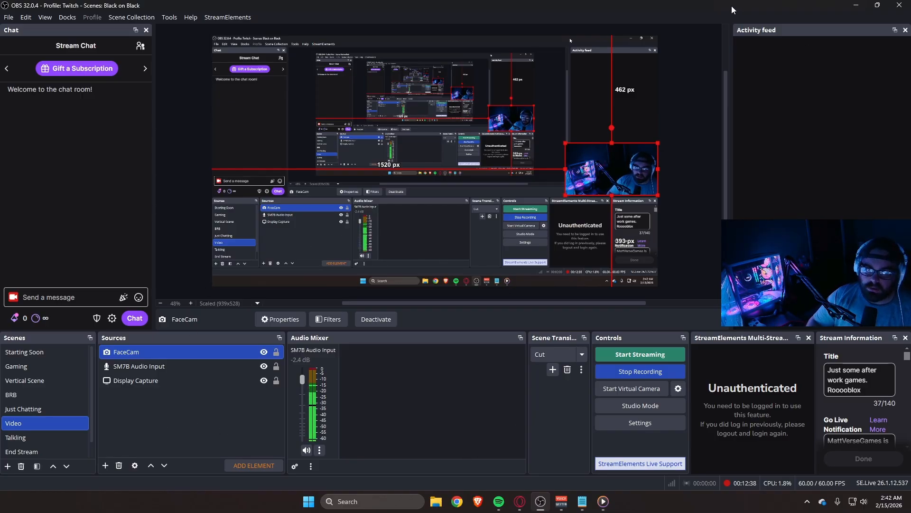
Move OBS Studio off the main display, open the Windows Sound settings and maximize their window.
{"action": "left_click_drag", "start_coordinate": [731, 6], "coordinate": [910, 76]}
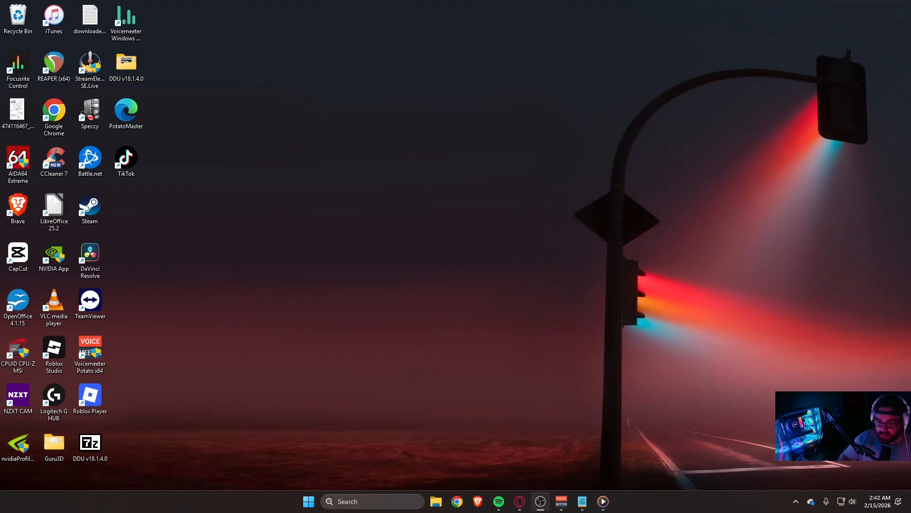
{"action": "right_click", "coordinate": [854, 501]}
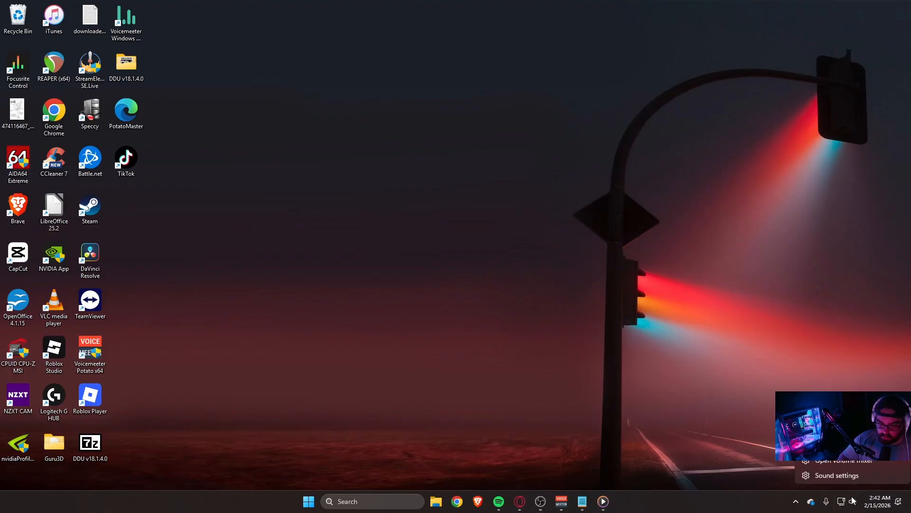
{"action": "left_click", "coordinate": [837, 479]}
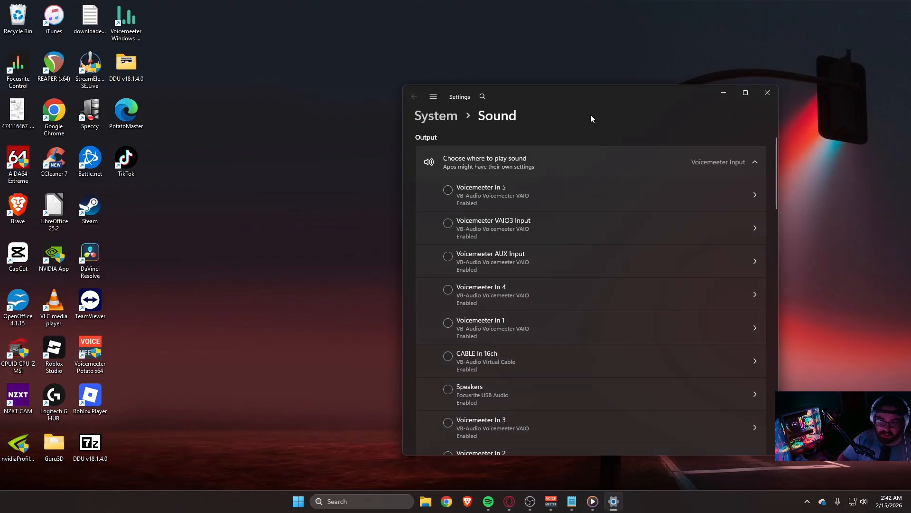
{"action": "left_click_drag", "start_coordinate": [590, 115], "coordinate": [513, 91]}
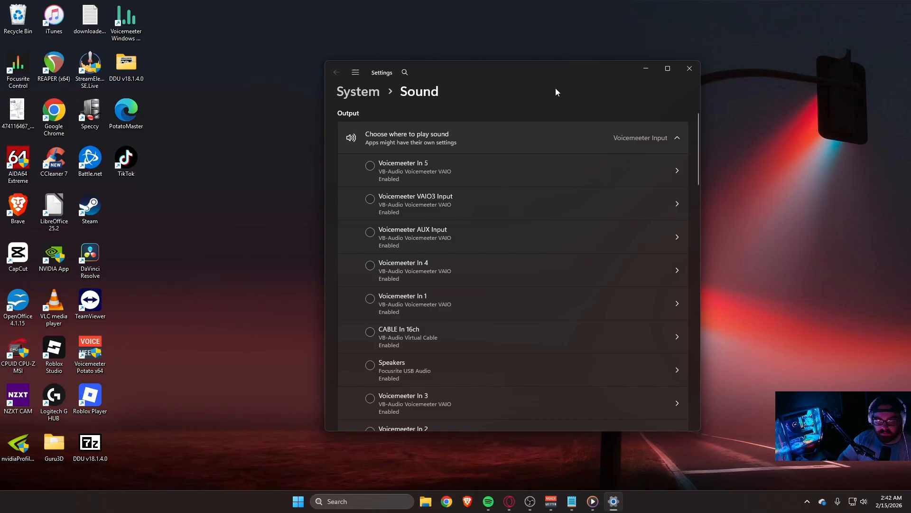
{"action": "left_click", "coordinate": [667, 69]}
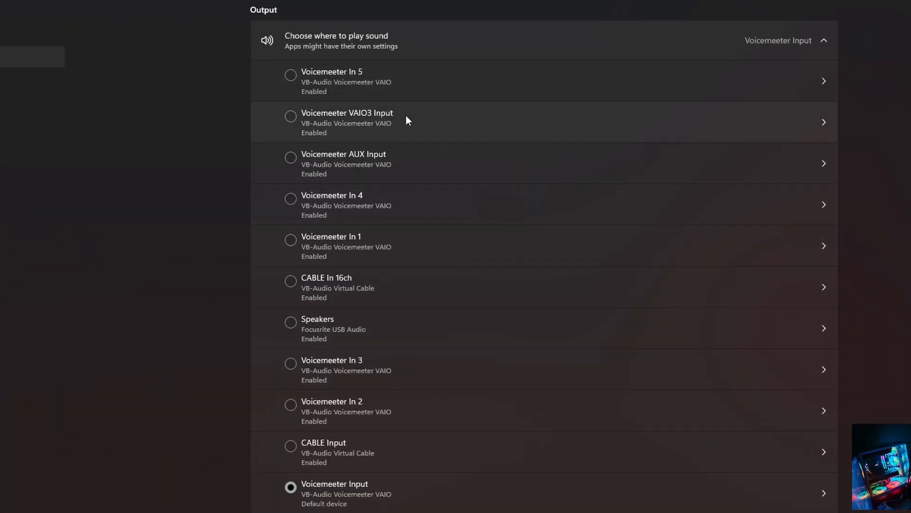
Examine the output and input device lists in the Sound settings, checking which Voicemeeter devices are chosen for playback and recording.
{"action": "scroll", "coordinate": [403, 135], "scroll_direction": "down", "scroll_amount": 15}
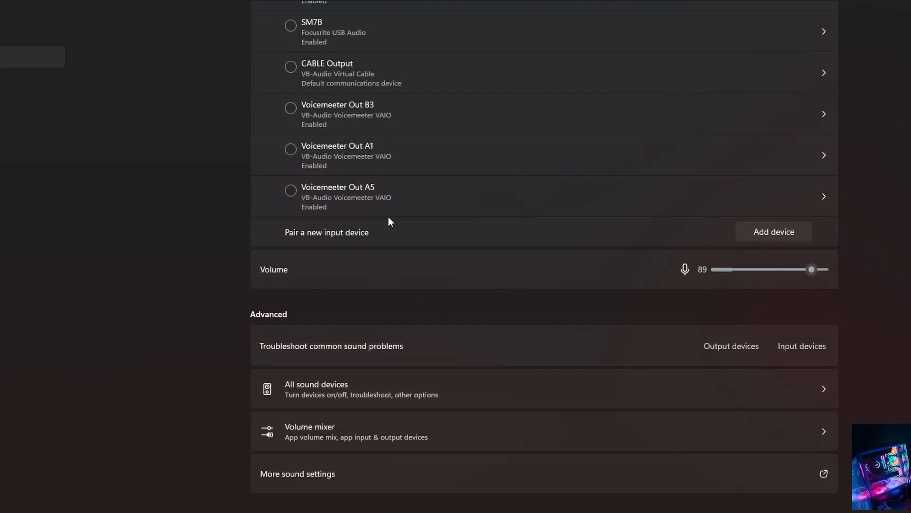
{"action": "scroll", "coordinate": [388, 216], "scroll_direction": "up", "scroll_amount": 8}
{"action": "scroll", "coordinate": [387, 217], "scroll_direction": "up", "scroll_amount": 10}
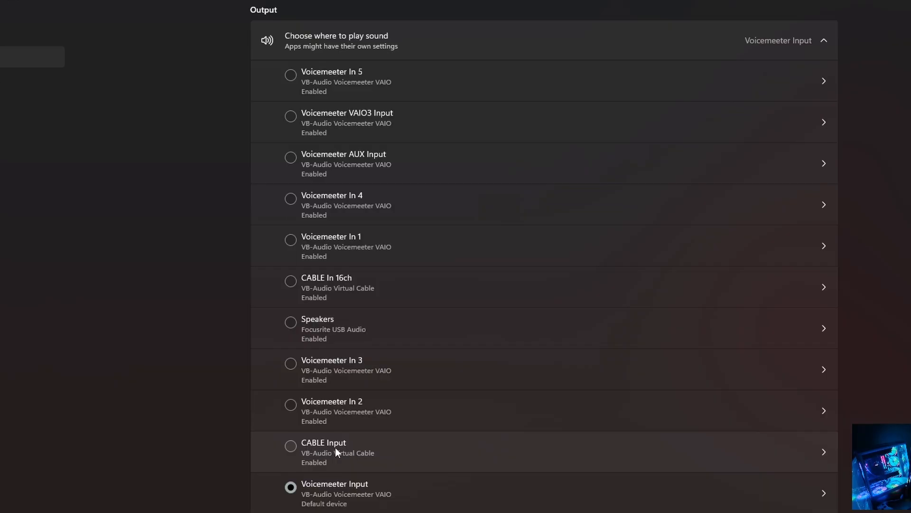
{"action": "scroll", "coordinate": [335, 446], "scroll_direction": "down", "scroll_amount": 4}
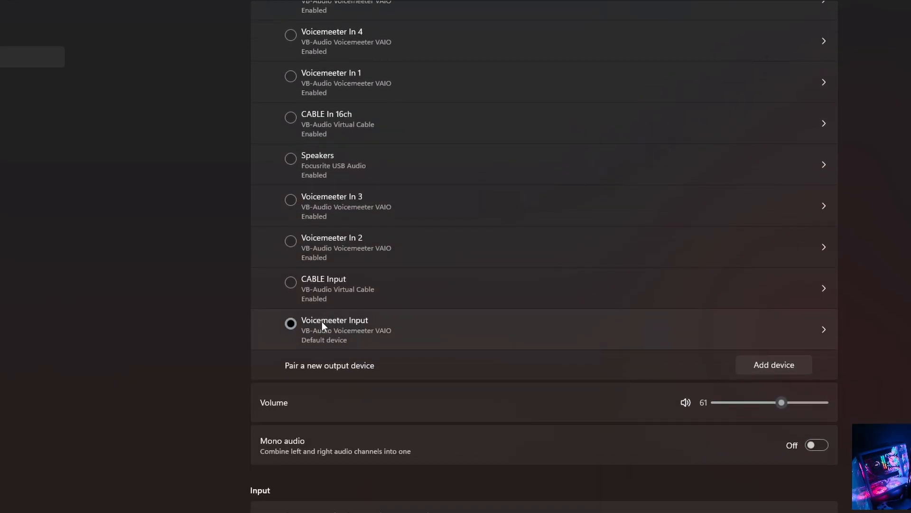
{"action": "scroll", "coordinate": [325, 320], "scroll_direction": "up", "scroll_amount": 3}
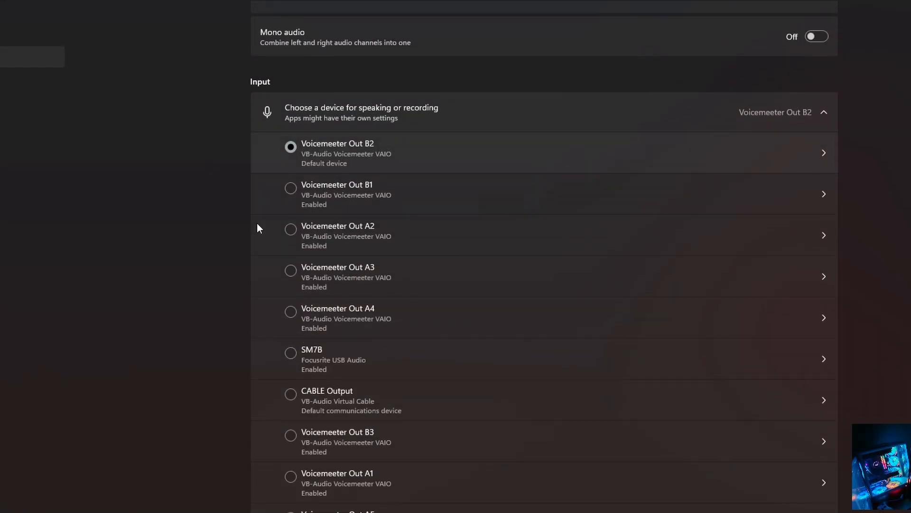
{"action": "scroll", "coordinate": [263, 171], "scroll_direction": "up", "scroll_amount": 2}
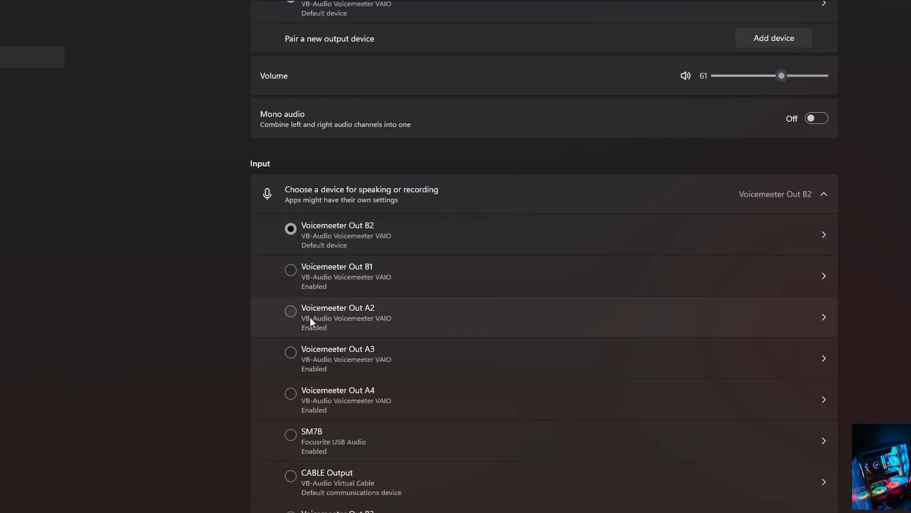
{"action": "scroll", "coordinate": [370, 306], "scroll_direction": "down", "scroll_amount": 4}
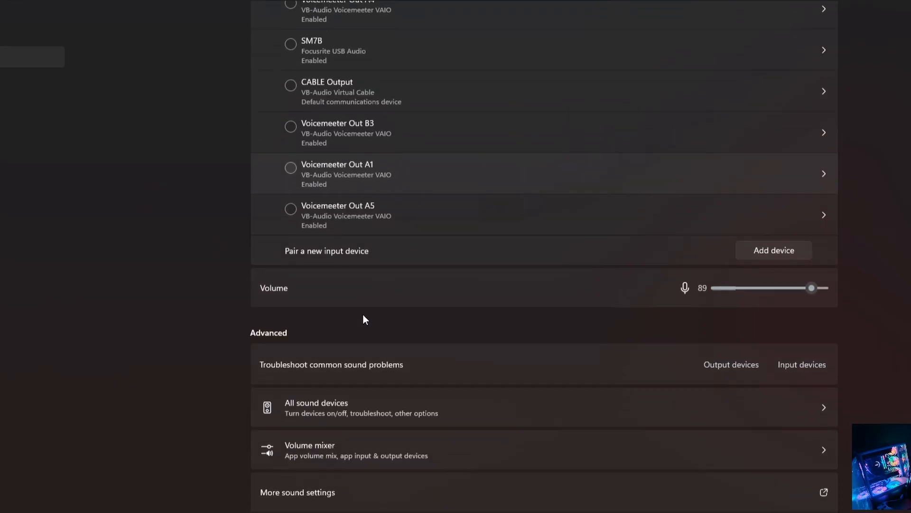
{"action": "scroll", "coordinate": [363, 314], "scroll_direction": "down", "scroll_amount": 1}
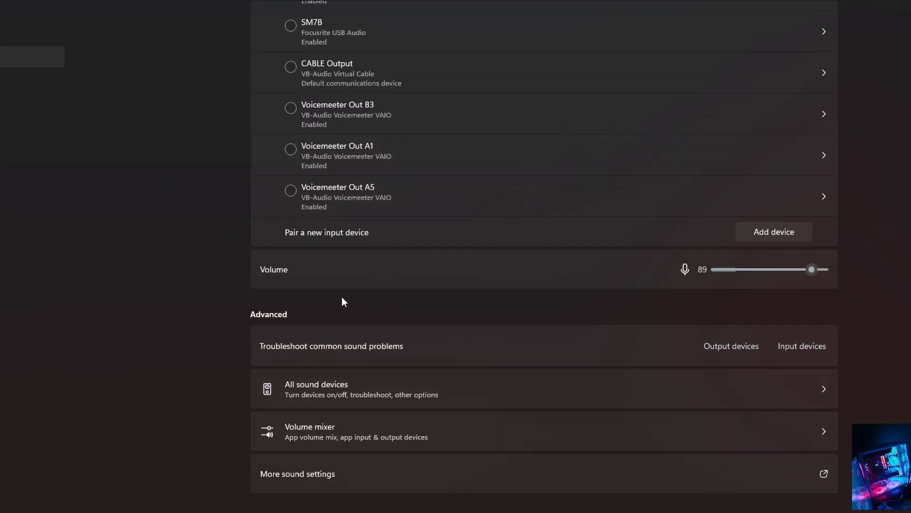
{"action": "scroll", "coordinate": [244, 310], "scroll_direction": "up", "scroll_amount": 2}
{"action": "scroll", "coordinate": [243, 310], "scroll_direction": "up", "scroll_amount": 10}
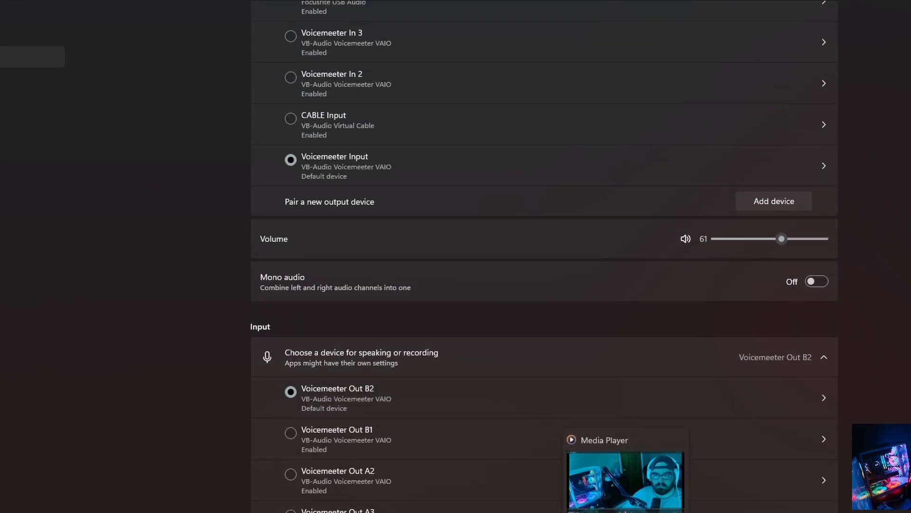
{"action": "scroll", "coordinate": [890, 225], "scroll_direction": "down", "scroll_amount": 3}
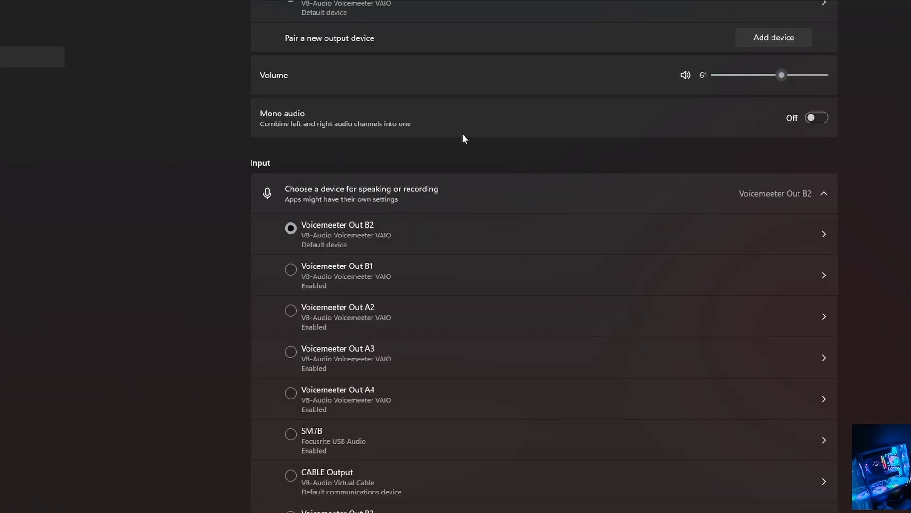
{"action": "scroll", "coordinate": [463, 135], "scroll_direction": "up", "scroll_amount": 8}
{"action": "scroll", "coordinate": [371, 181], "scroll_direction": "up", "scroll_amount": 2}
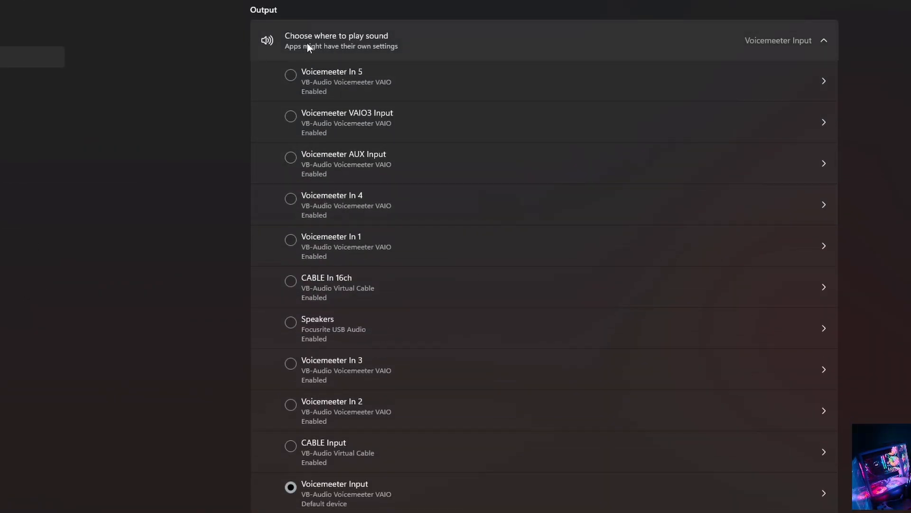
{"action": "scroll", "coordinate": [327, 263], "scroll_direction": "down", "scroll_amount": 2}
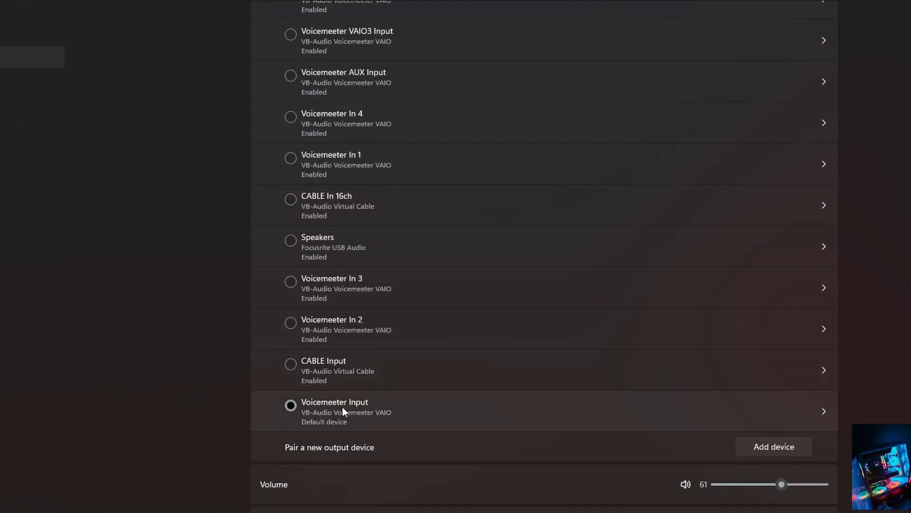
Compare Voicemeeter's virtual input strips with the output device selected in the Windows Sound settings.
{"action": "left_click", "coordinate": [617, 511]}
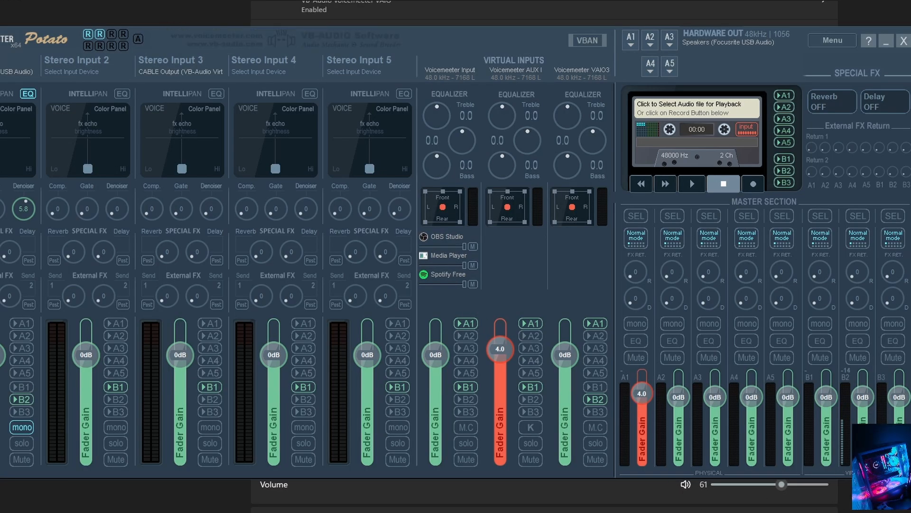
{"action": "left_click", "coordinate": [6, 9]}
{"action": "scroll", "coordinate": [272, 33], "scroll_direction": "up", "scroll_amount": 1}
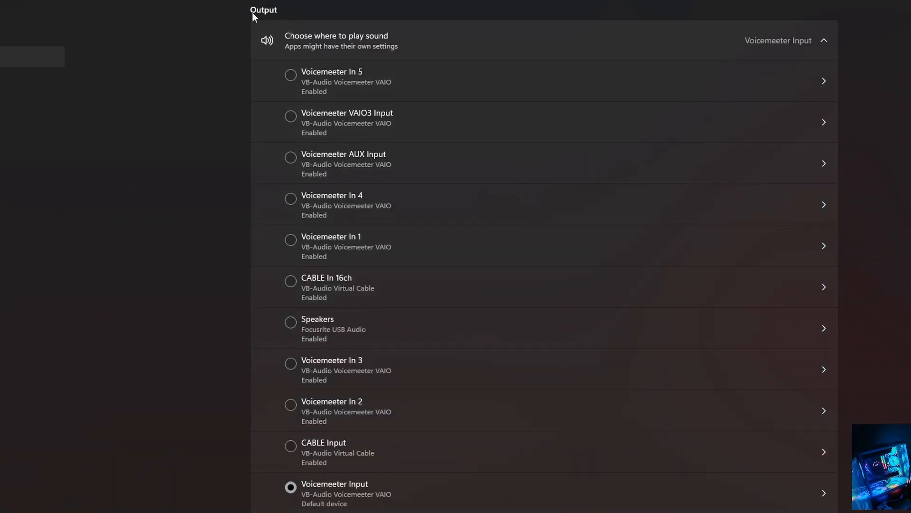
{"action": "scroll", "coordinate": [316, 313], "scroll_direction": "down", "scroll_amount": 1}
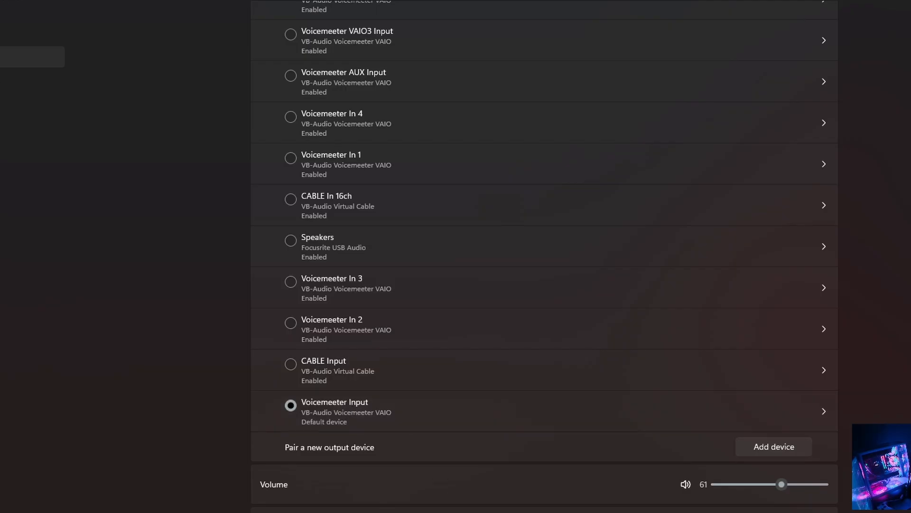
{"action": "left_click", "coordinate": [522, 492]}
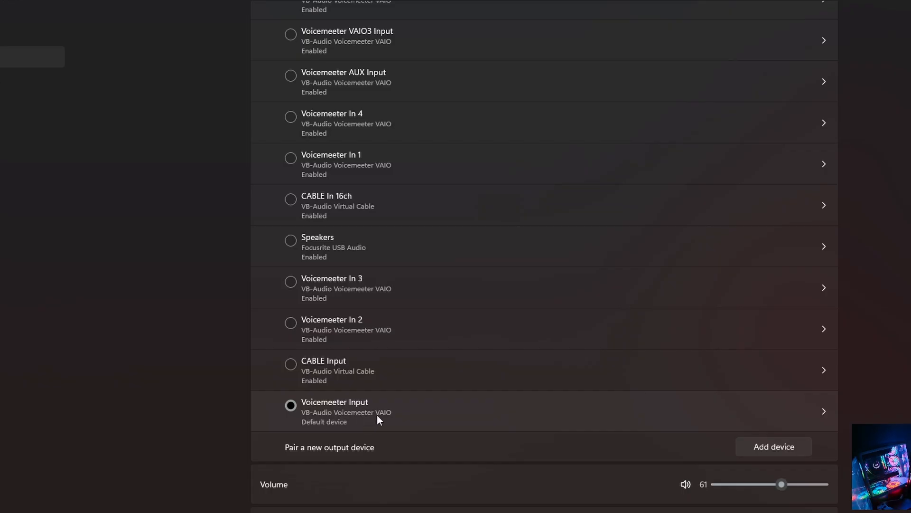
Review the recording devices in the Sound settings and compare the selected one with the SM7B strip's bus routing in Voicemeeter.
{"action": "scroll", "coordinate": [192, 360], "scroll_direction": "down", "scroll_amount": 3}
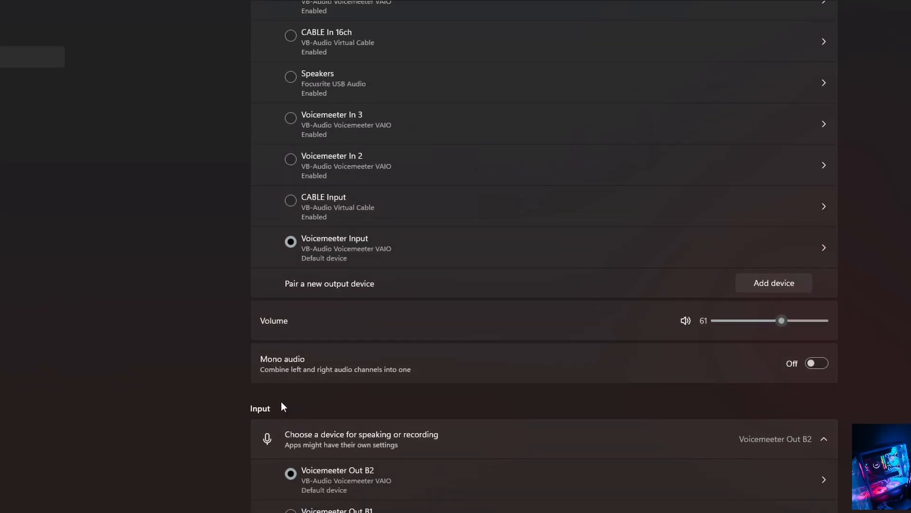
{"action": "scroll", "coordinate": [244, 404], "scroll_direction": "down", "scroll_amount": 9}
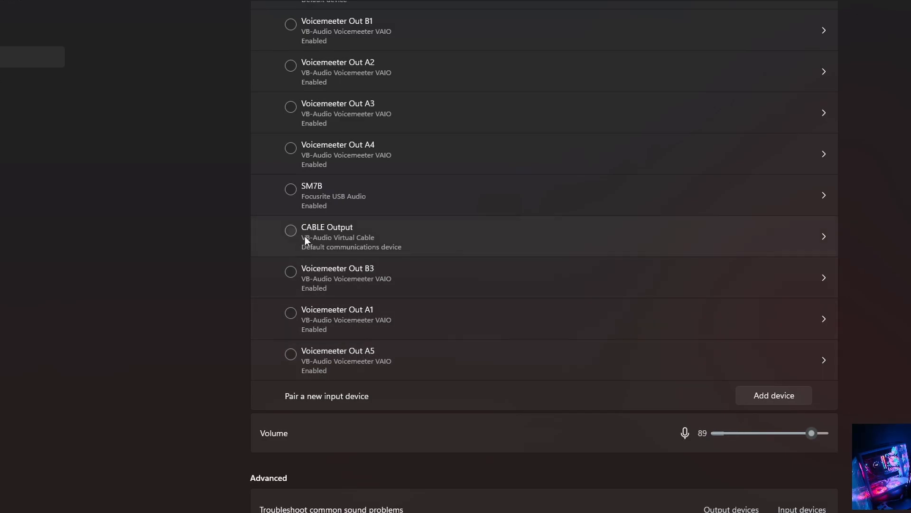
{"action": "scroll", "coordinate": [318, 247], "scroll_direction": "up", "scroll_amount": 3}
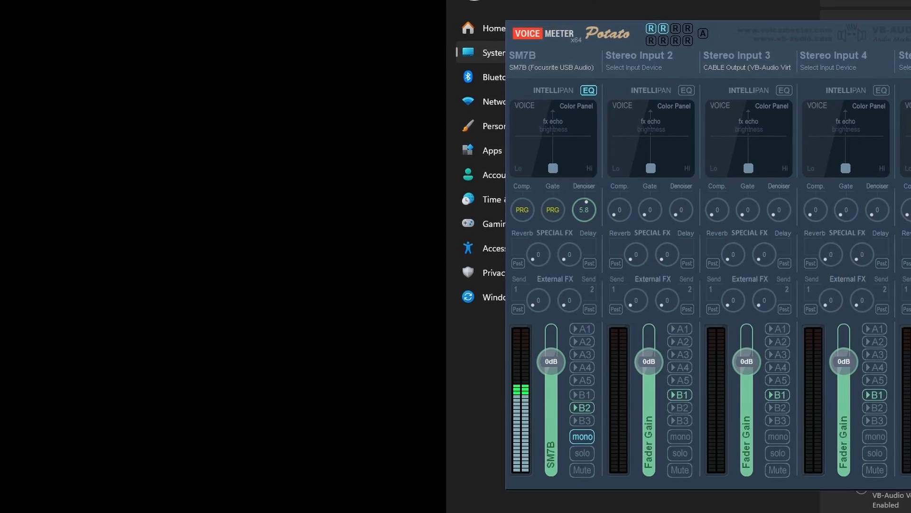
{"action": "left_click", "coordinate": [545, 418]}
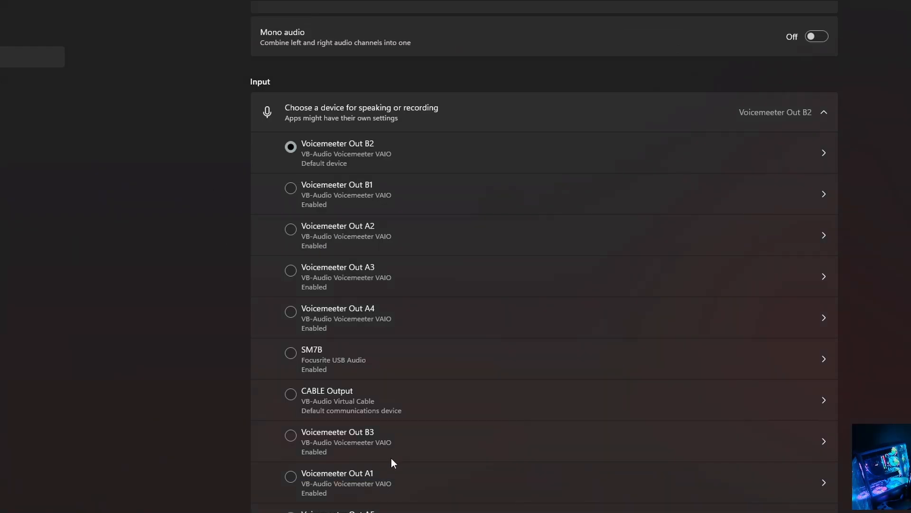
Open the classic Sound dialog through More sound settings and place it over the middle of the Settings window.
{"action": "scroll", "coordinate": [480, 422], "scroll_direction": "down", "scroll_amount": 3}
{"action": "scroll", "coordinate": [480, 418], "scroll_direction": "down", "scroll_amount": 2}
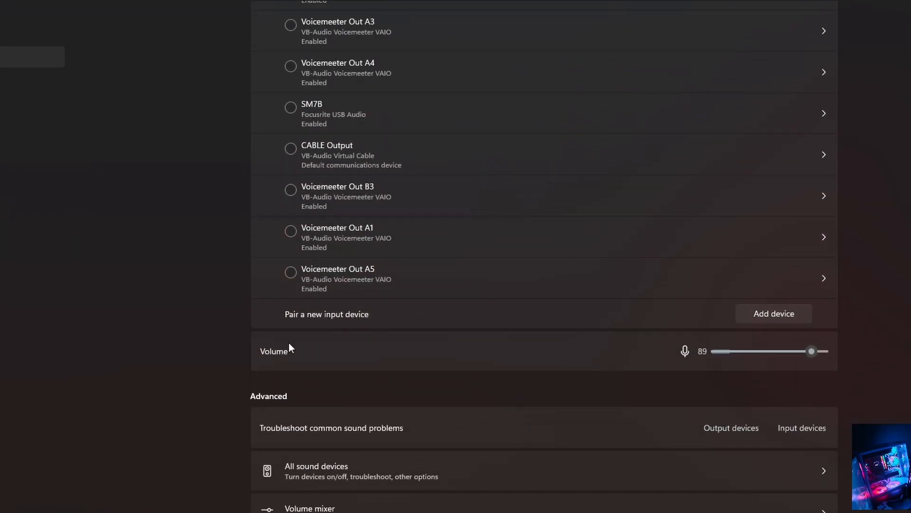
{"action": "scroll", "coordinate": [289, 349], "scroll_direction": "down", "scroll_amount": 5}
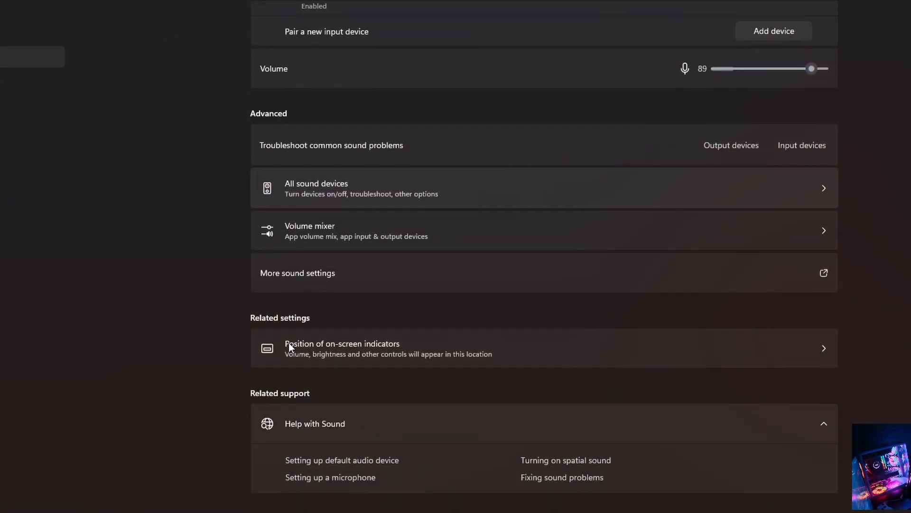
{"action": "left_click", "coordinate": [273, 275]}
{"action": "left_click_drag", "start_coordinate": [160, 86], "coordinate": [471, 77]}
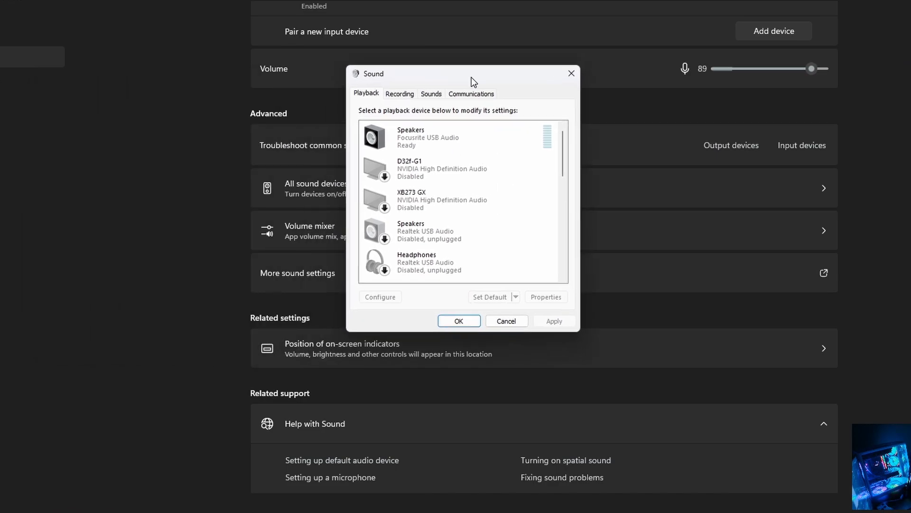
Find Voicemeeter Out B2 among the recording devices in the Sound dialog and inspect its default-device options.
{"action": "left_click", "coordinate": [400, 93]}
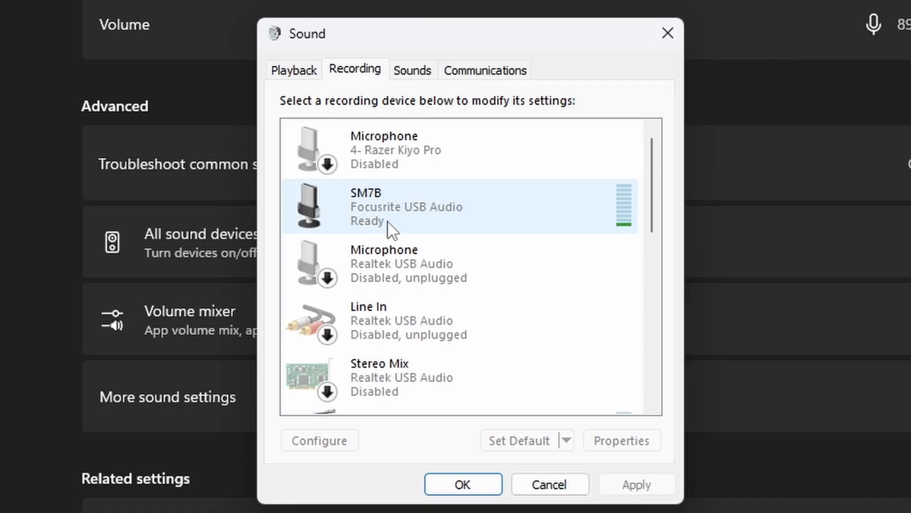
{"action": "scroll", "coordinate": [390, 230], "scroll_direction": "down", "scroll_amount": 6}
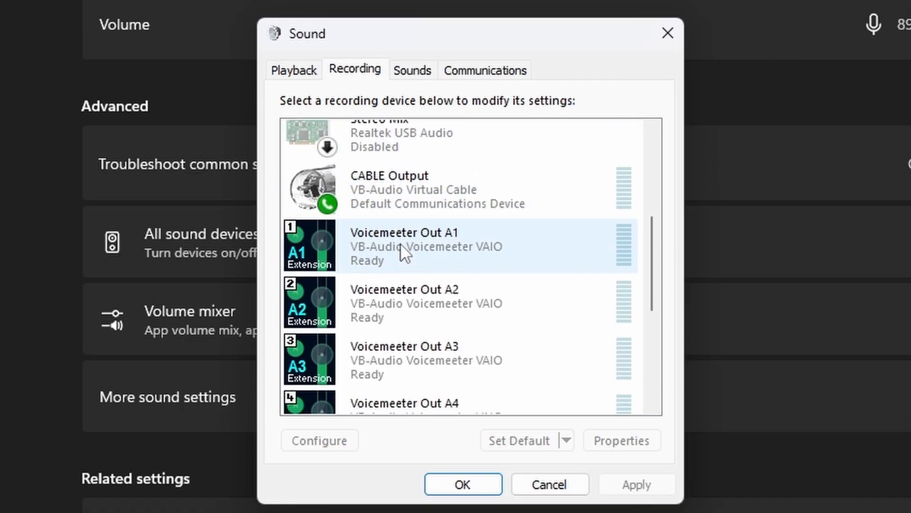
{"action": "scroll", "coordinate": [403, 254], "scroll_direction": "down", "scroll_amount": 3}
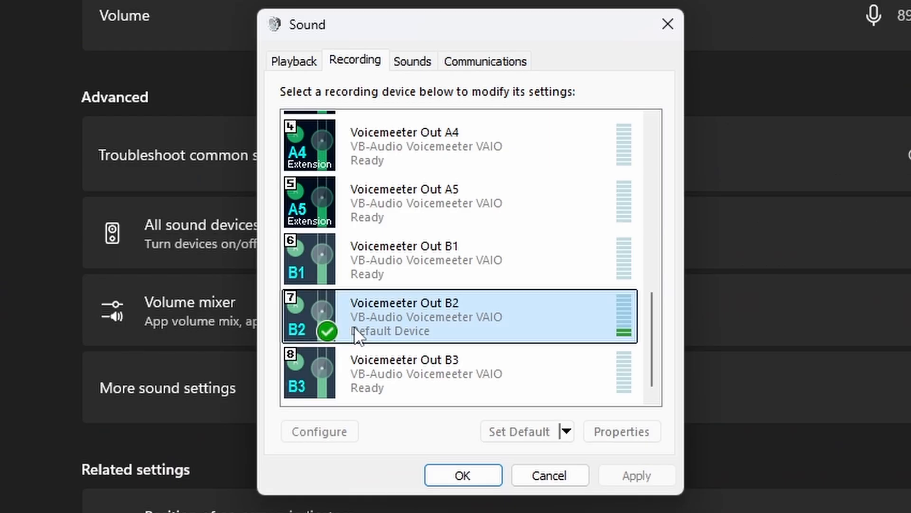
{"action": "right_click", "coordinate": [354, 326]}
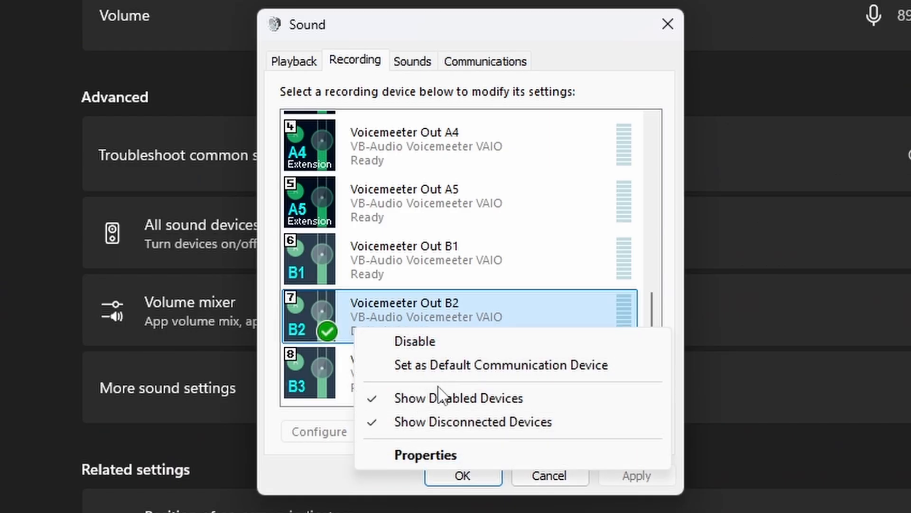
{"action": "left_click", "coordinate": [313, 462]}
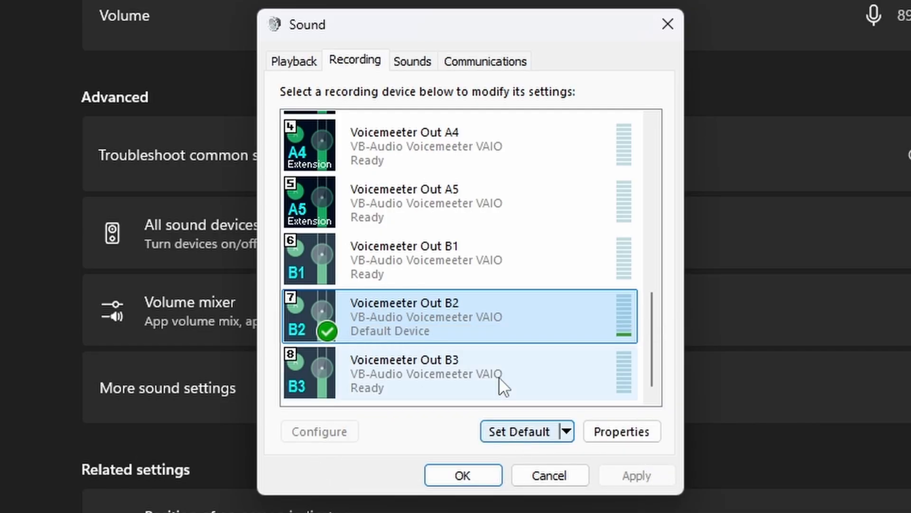
Review the Voicemeeter playback devices in the Sound dialog, recheck the default recording device, and close the dialog.
{"action": "left_click", "coordinate": [355, 60]}
{"action": "left_click", "coordinate": [311, 61]}
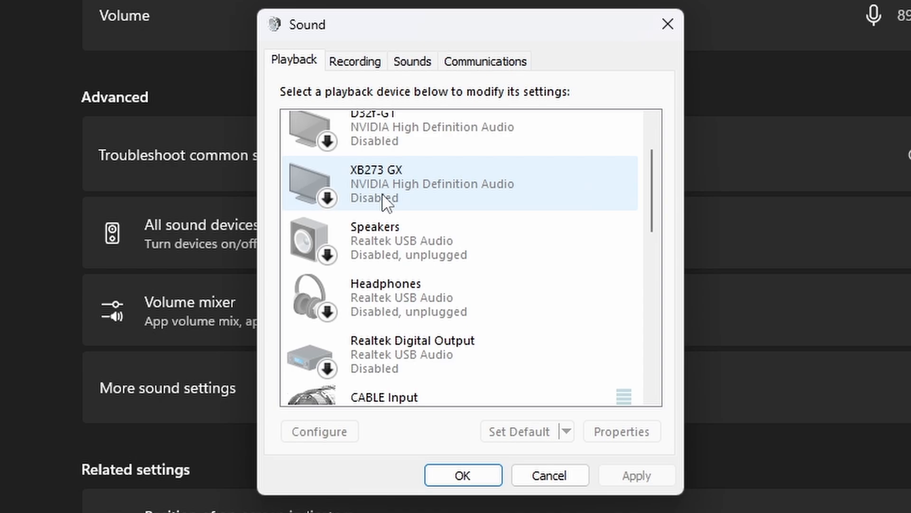
{"action": "scroll", "coordinate": [458, 356], "scroll_direction": "down", "scroll_amount": 4}
{"action": "scroll", "coordinate": [458, 349], "scroll_direction": "down", "scroll_amount": 1}
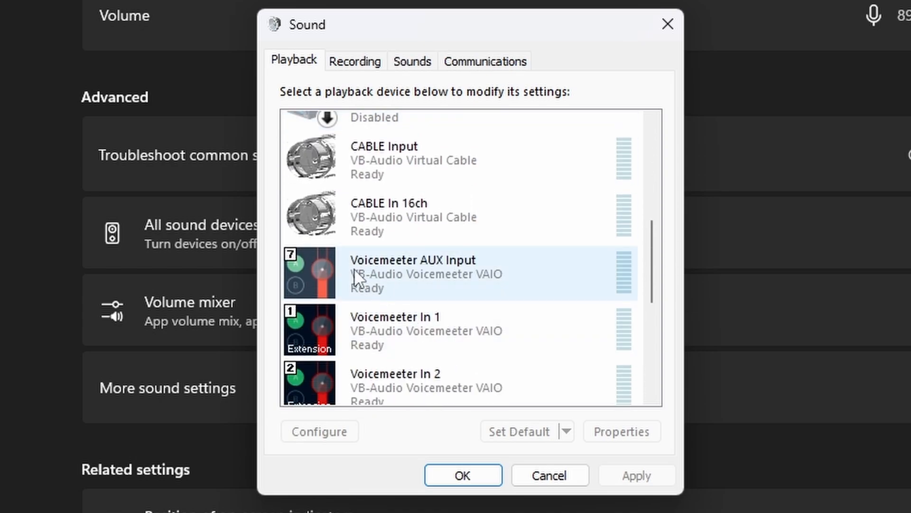
{"action": "scroll", "coordinate": [455, 260], "scroll_direction": "down", "scroll_amount": 1}
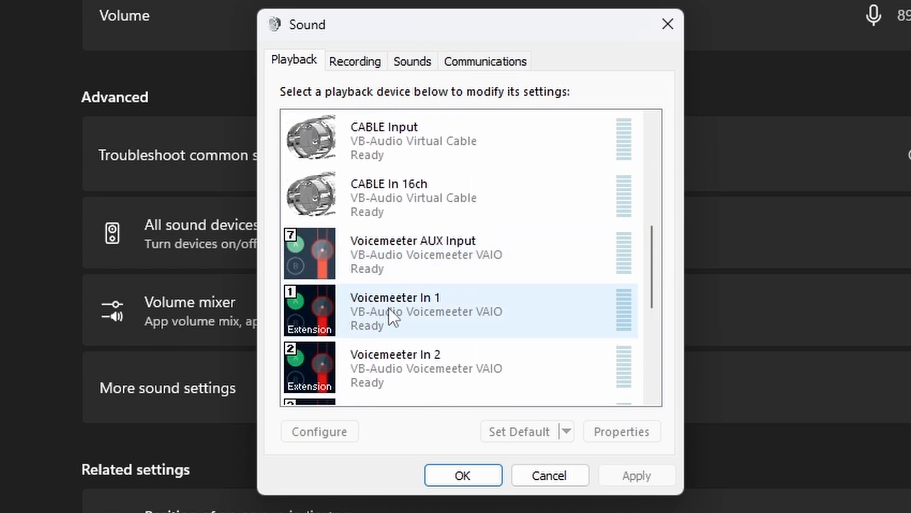
{"action": "scroll", "coordinate": [384, 294], "scroll_direction": "down", "scroll_amount": 1}
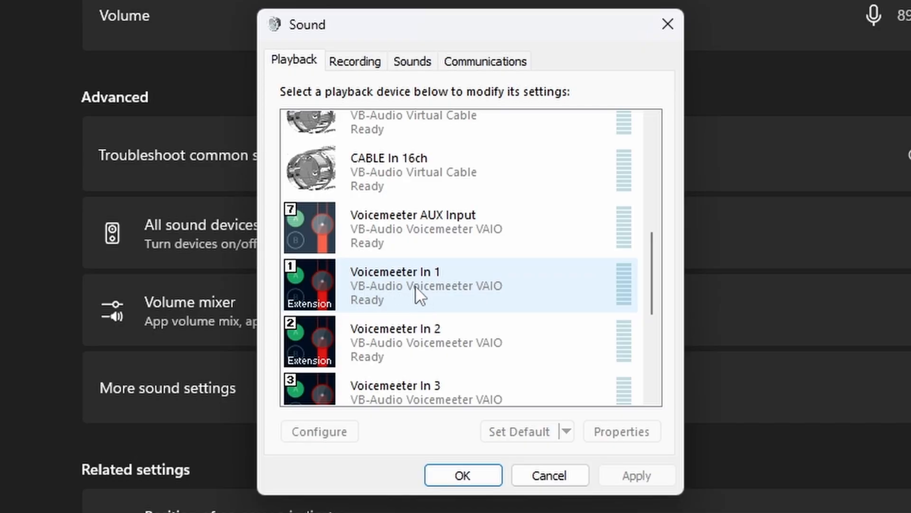
{"action": "scroll", "coordinate": [394, 297], "scroll_direction": "down", "scroll_amount": 1}
{"action": "scroll", "coordinate": [394, 309], "scroll_direction": "down", "scroll_amount": 2}
{"action": "scroll", "coordinate": [411, 329], "scroll_direction": "down", "scroll_amount": 2}
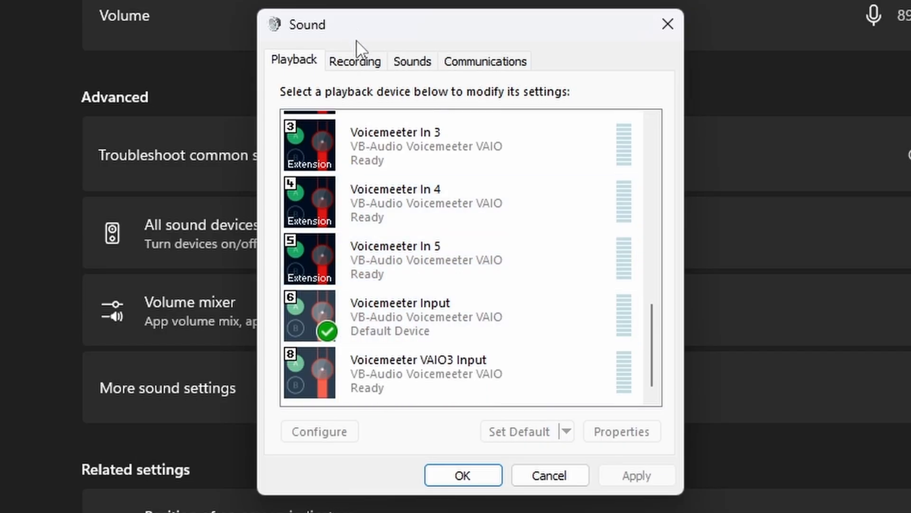
{"action": "left_click", "coordinate": [366, 63]}
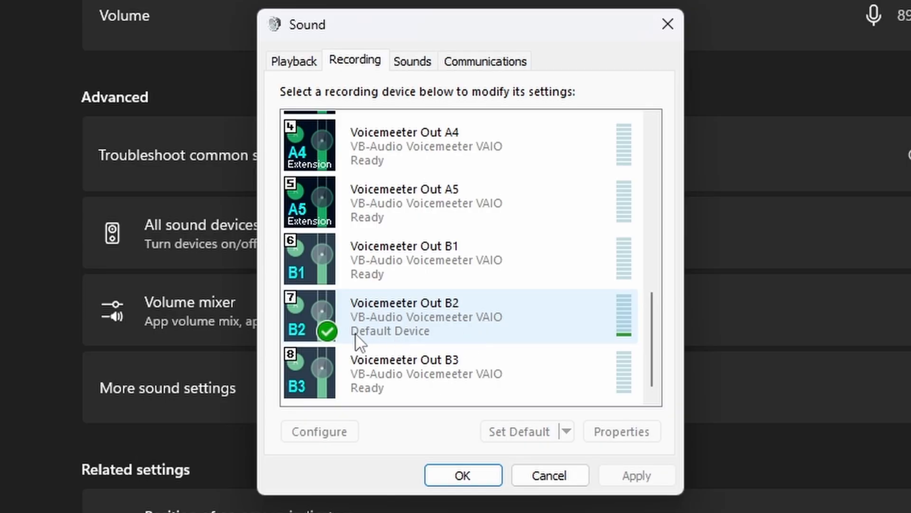
{"action": "left_click", "coordinate": [665, 36]}
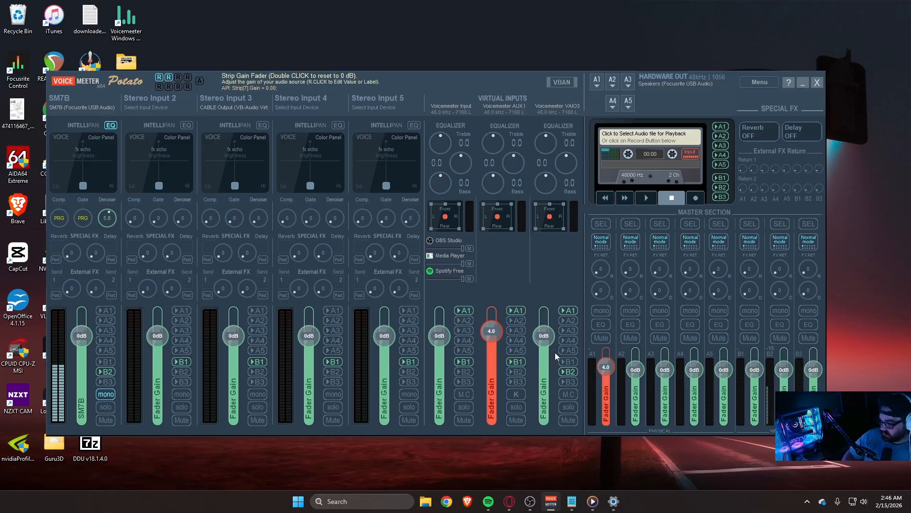
Move Voicemeeter out of view and inspect the compatibility settings in the Voicemeeter Potato x64 shortcut's properties.
{"action": "left_click_drag", "start_coordinate": [477, 78], "coordinate": [910, 108]}
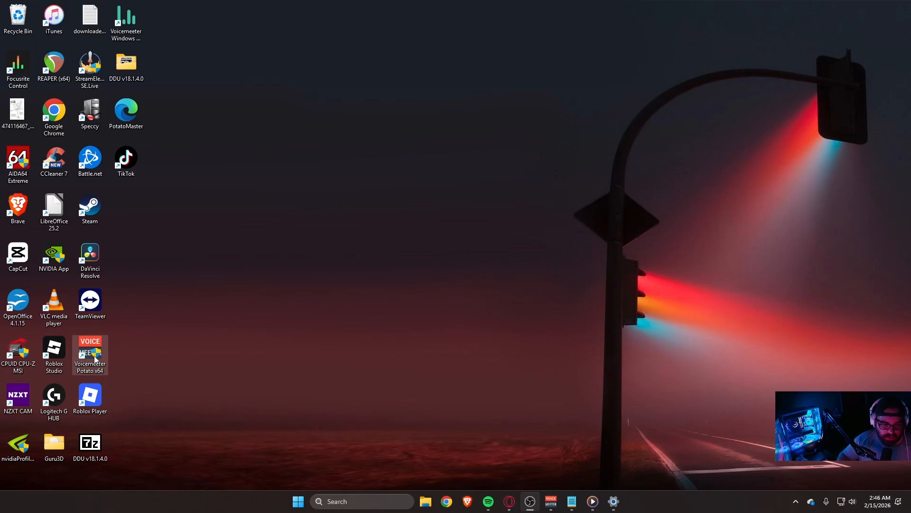
{"action": "right_click", "coordinate": [93, 349]}
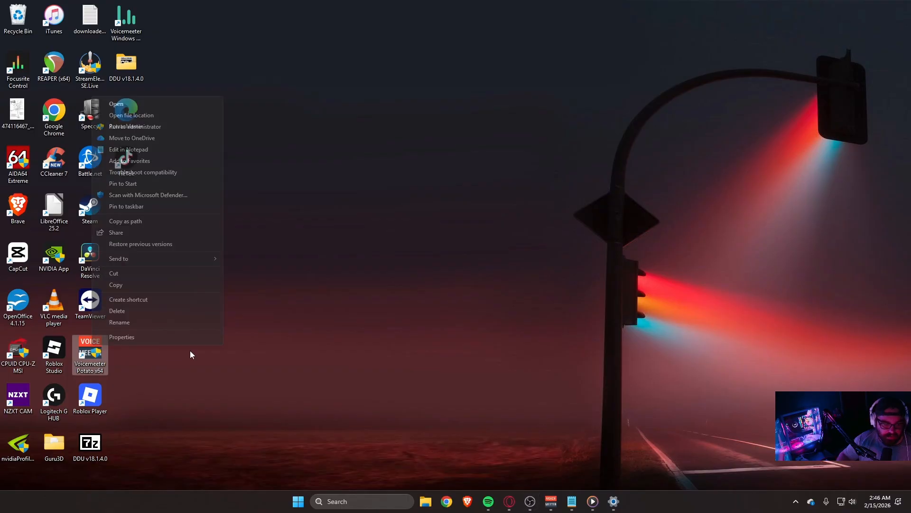
{"action": "left_click", "coordinate": [166, 336]}
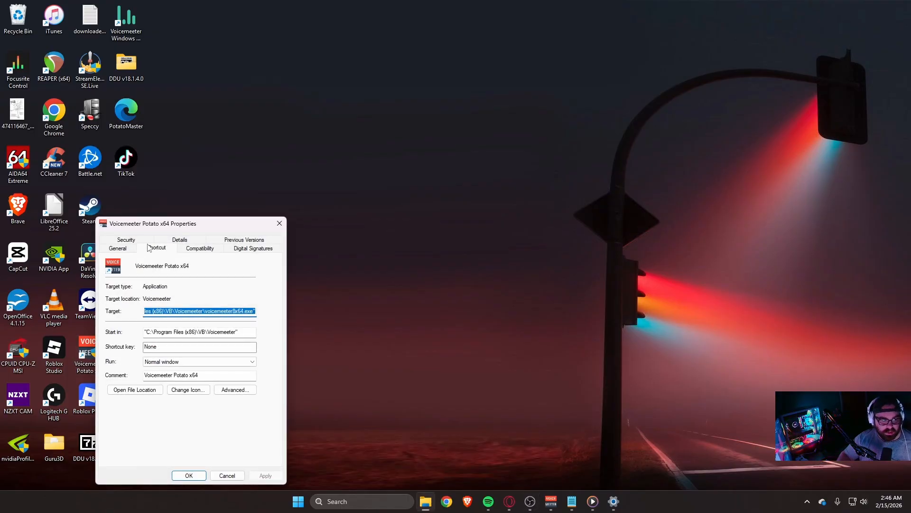
{"action": "left_click", "coordinate": [199, 248]}
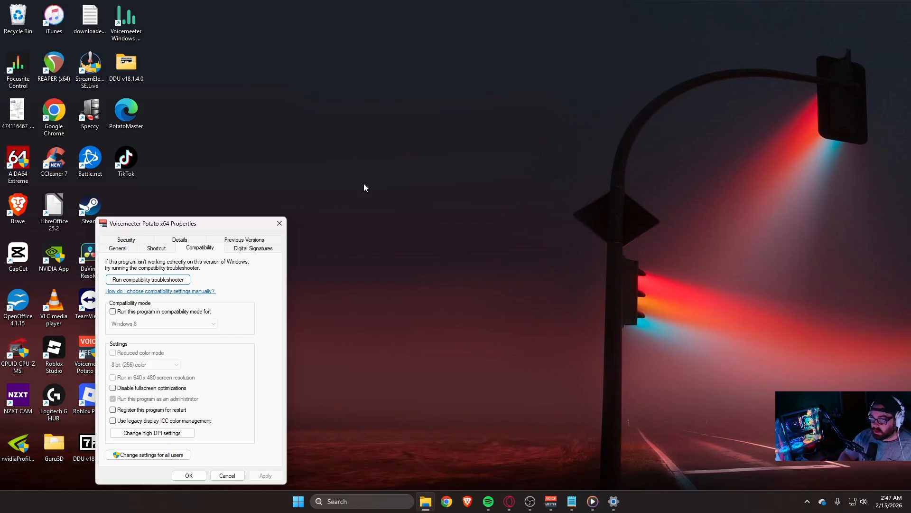
{"action": "left_click", "coordinate": [279, 223]}
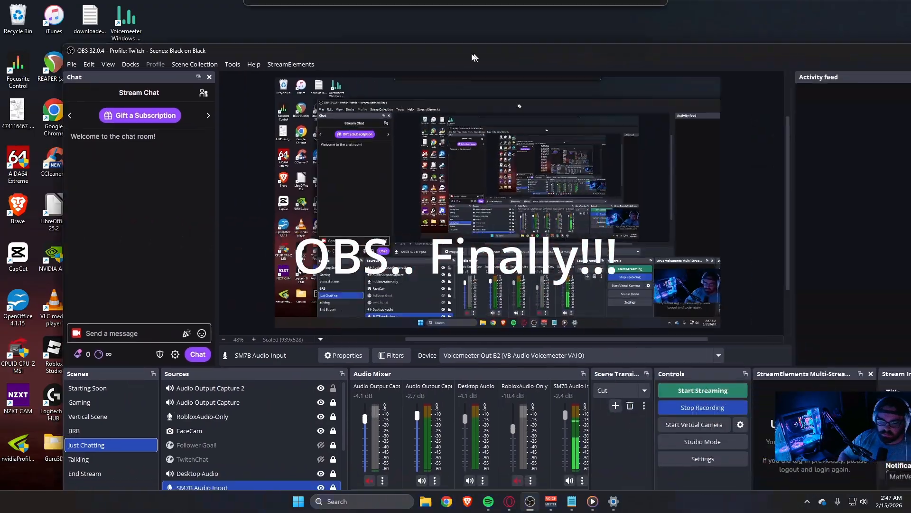
Maximize the OBS window and add a new scene named Video.
{"action": "double_click", "coordinate": [472, 57]}
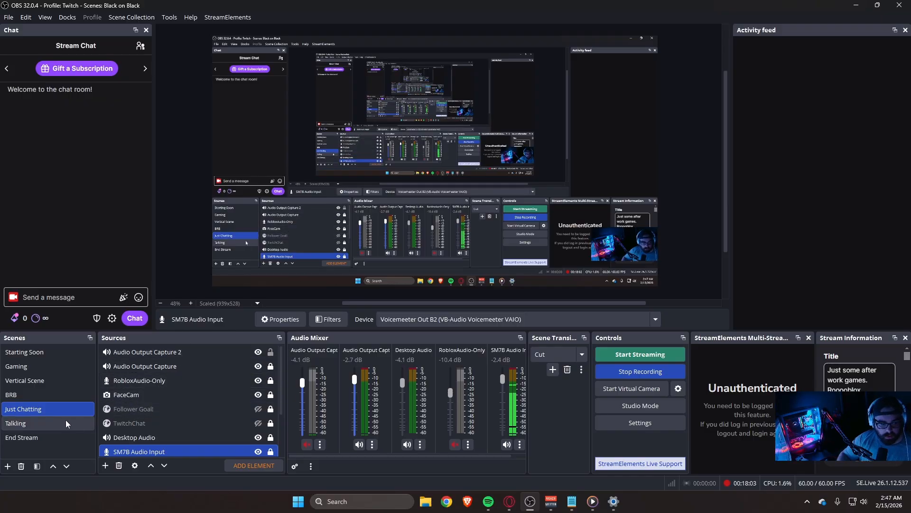
{"action": "left_click", "coordinate": [7, 466]}
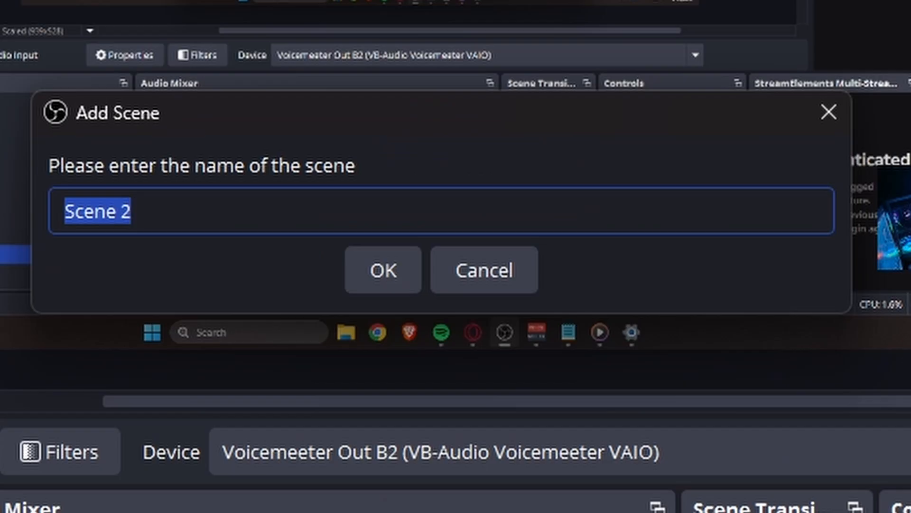
{"action": "type", "text": "Video"}
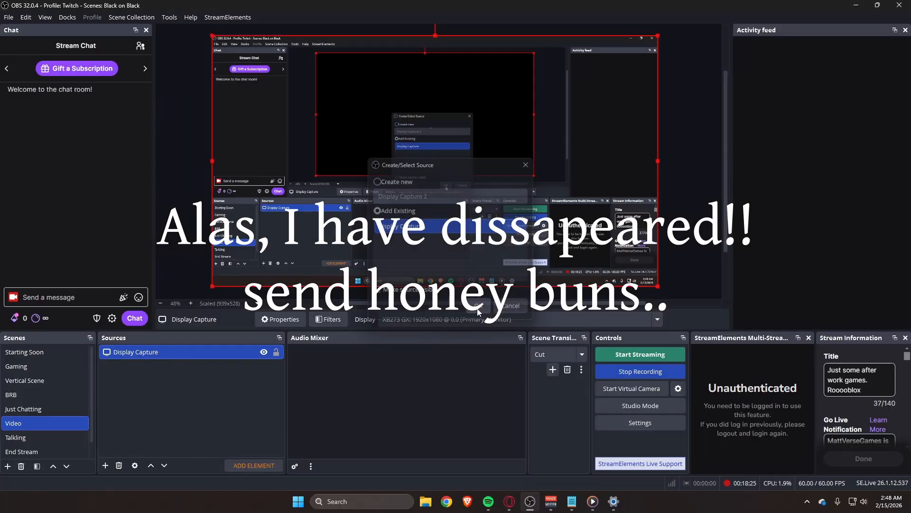
{"action": "left_click", "coordinate": [105, 466]}
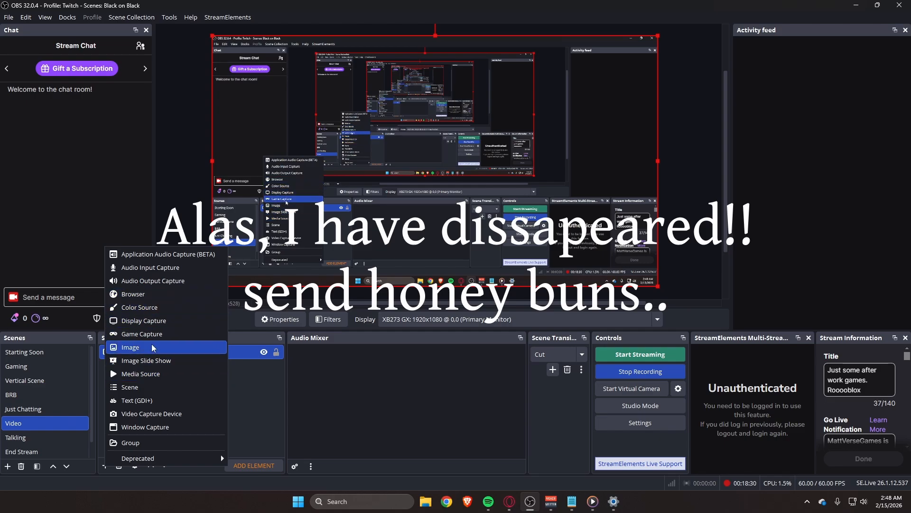
{"action": "left_click", "coordinate": [145, 280]}
{"action": "key", "text": "Escape"}
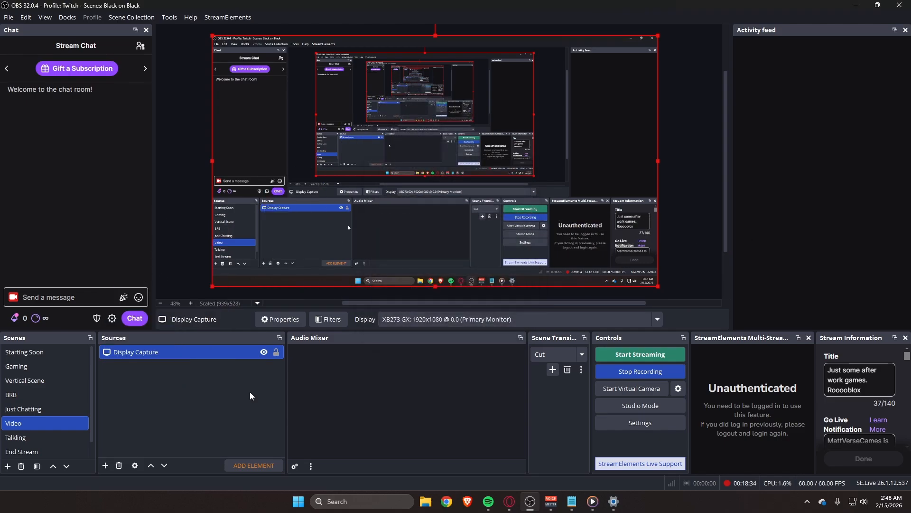
Add the existing SM7B Audio Input and FaceCam sources to the Video scene.
{"action": "left_click", "coordinate": [104, 466]}
{"action": "left_click", "coordinate": [156, 266]}
{"action": "left_click", "coordinate": [378, 211]}
{"action": "left_click", "coordinate": [403, 240]}
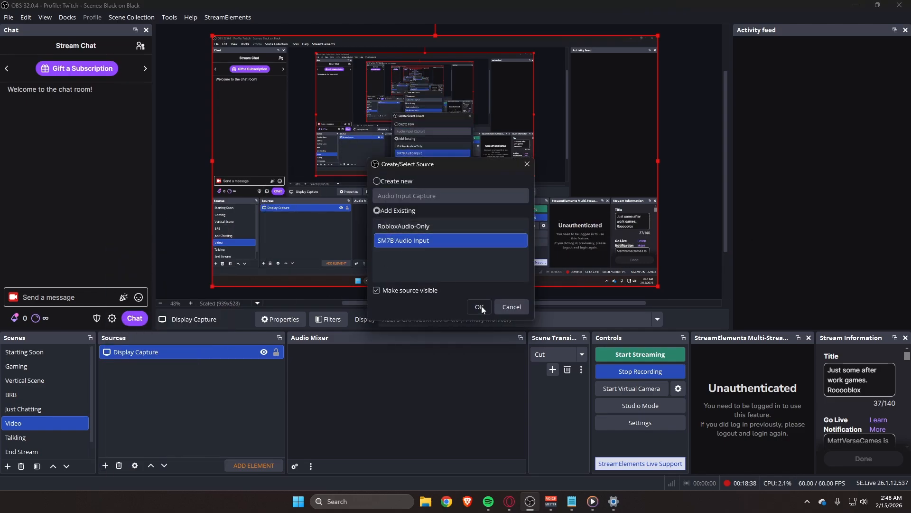
{"action": "left_click", "coordinate": [479, 306]}
{"action": "left_click", "coordinate": [105, 466]}
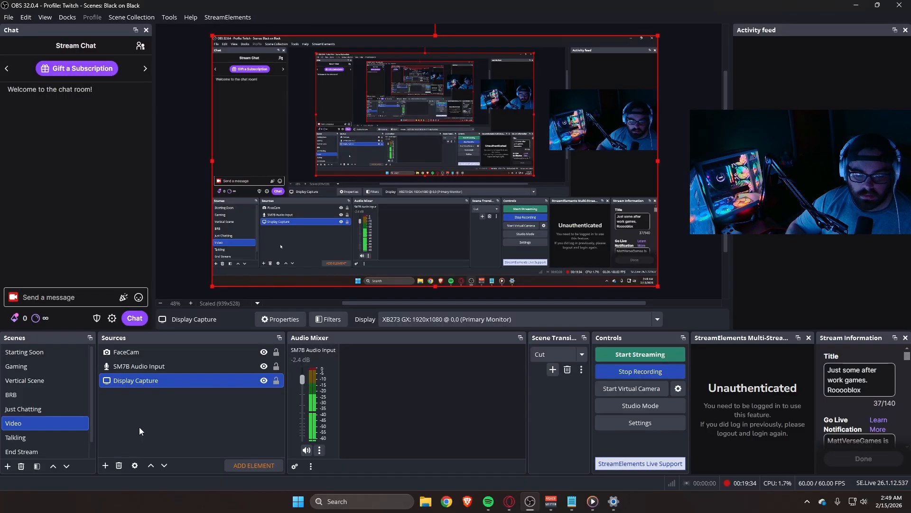
Bring up Voicemeeter for a look at its input strips and move its window back out of view.
{"action": "left_click", "coordinate": [550, 501]}
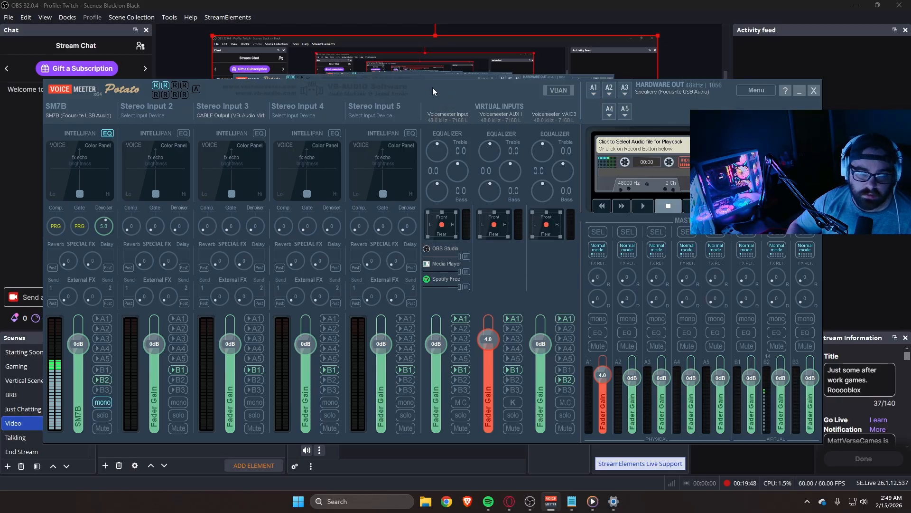
{"action": "left_click_drag", "start_coordinate": [432, 88], "coordinate": [910, 71]}
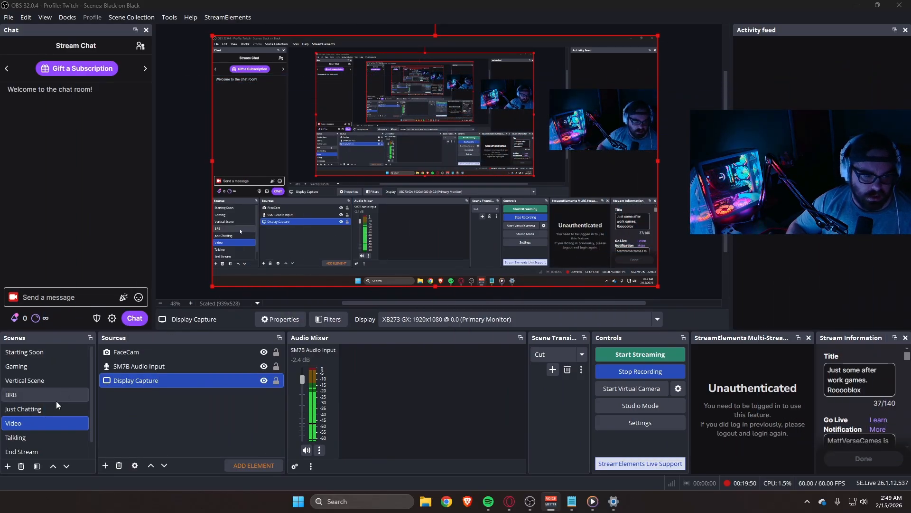
Add a new Audio Output Capture source named VM input that uses the device Voicemeeter Input (VB-Audio Voicemeeter VAIO).
{"action": "left_click", "coordinate": [106, 465]}
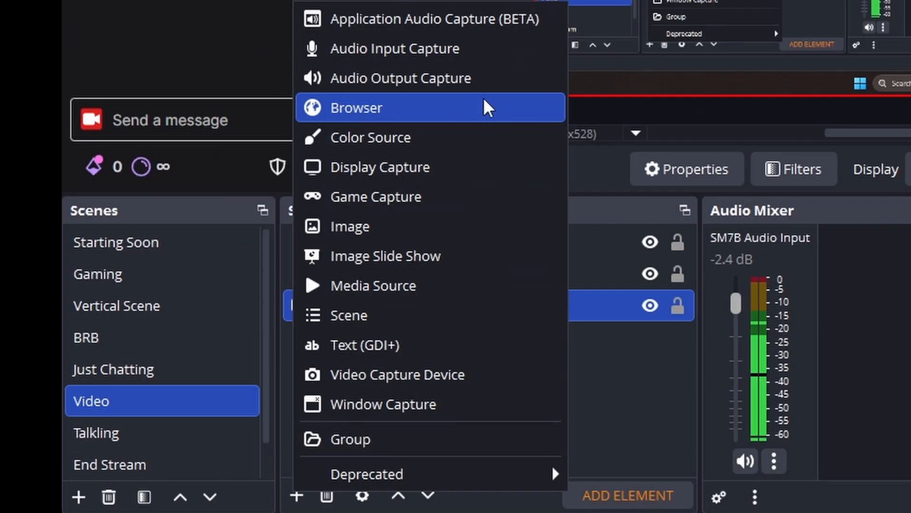
{"action": "left_click", "coordinate": [378, 78]}
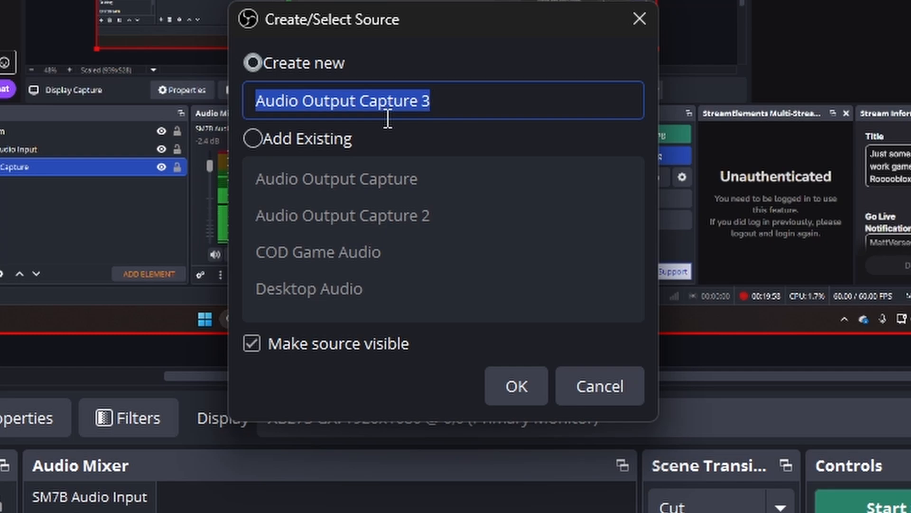
{"action": "triple_click", "coordinate": [445, 105]}
{"action": "type", "text": "VM input"}
{"action": "left_click", "coordinate": [502, 390]}
{"action": "left_click", "coordinate": [363, 91]}
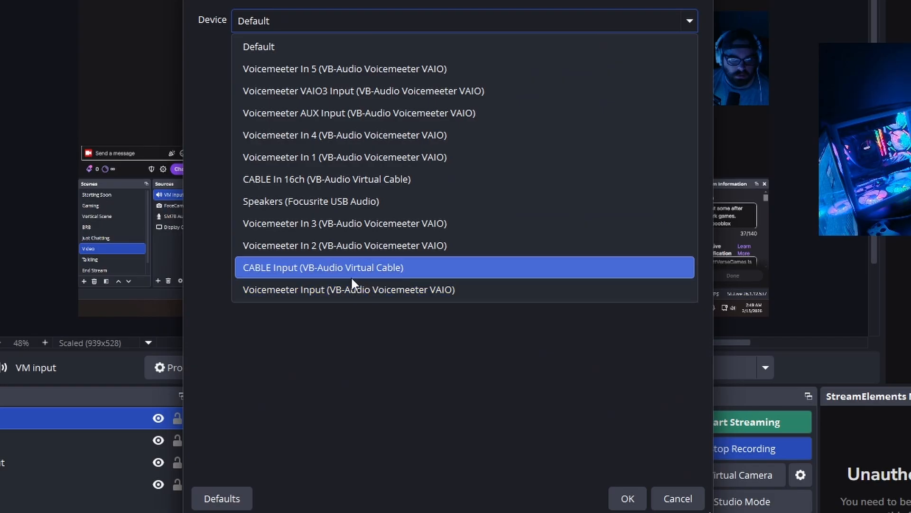
{"action": "left_click", "coordinate": [383, 290]}
{"action": "left_click", "coordinate": [627, 499]}
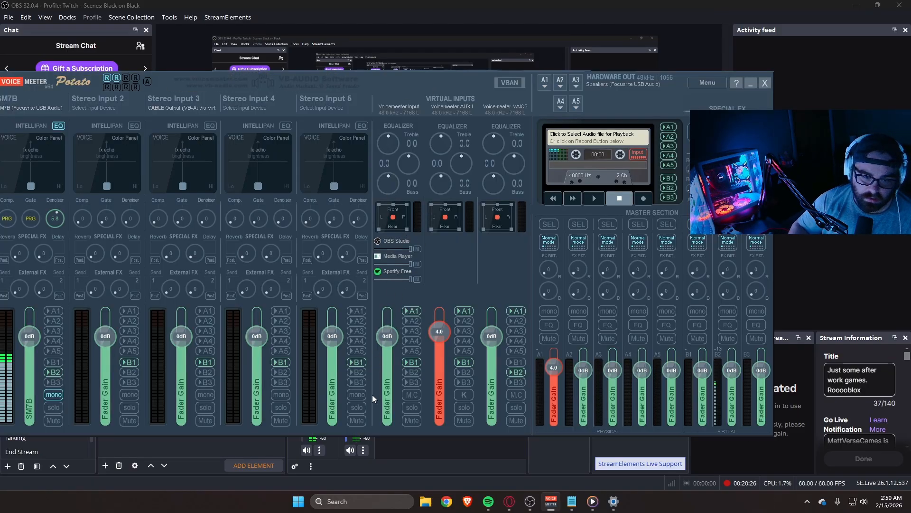
Compare the Just Chatting scene's audio sources with the Video scene's, and check the strips in Voicemeeter.
{"action": "left_click_drag", "start_coordinate": [410, 85], "coordinate": [910, 145]}
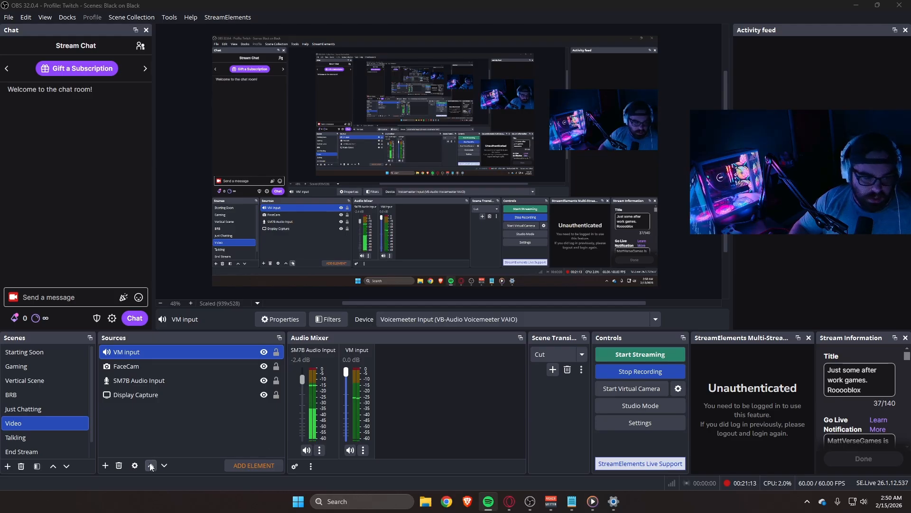
{"action": "left_click", "coordinate": [44, 412]}
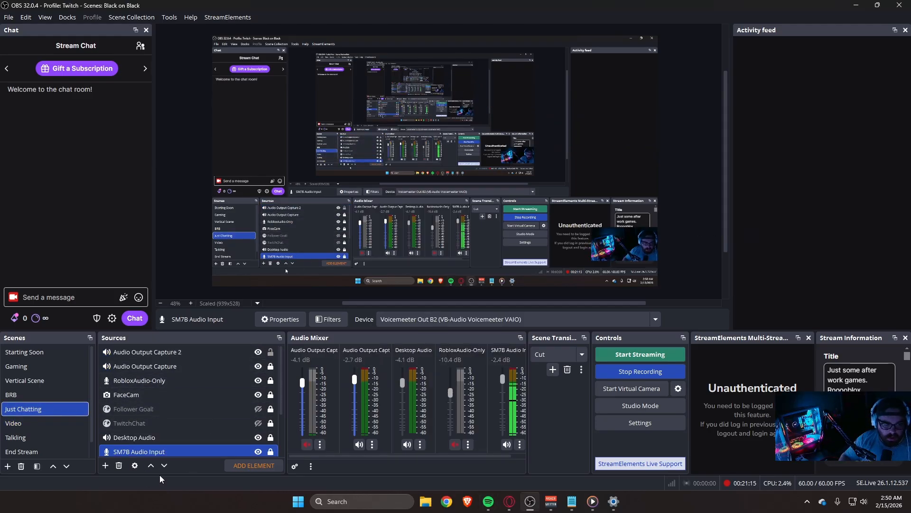
{"action": "left_click", "coordinate": [25, 424]}
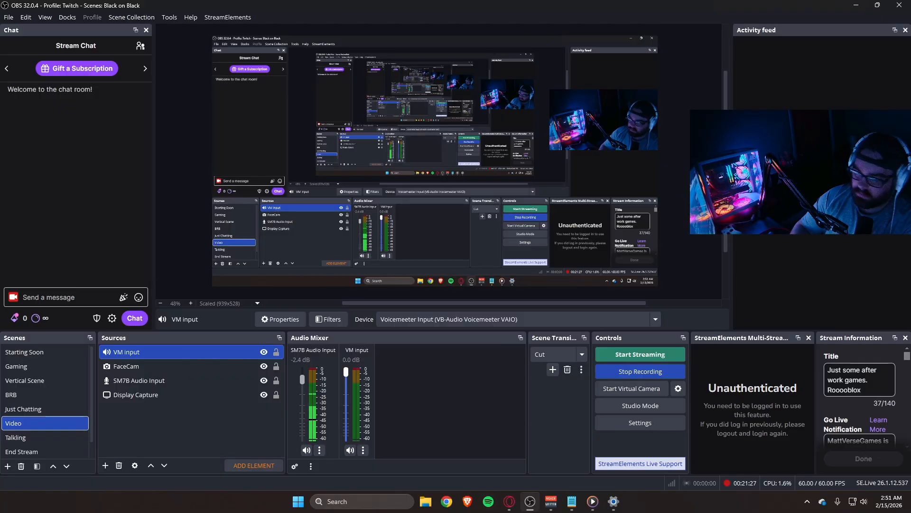
{"action": "left_click_drag", "start_coordinate": [910, 83], "coordinate": [467, 64]}
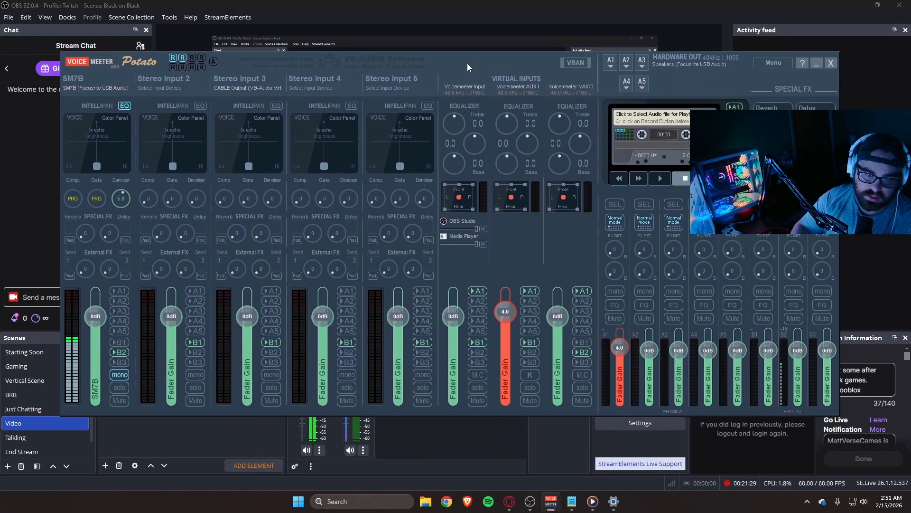
{"action": "left_click", "coordinate": [667, 13]}
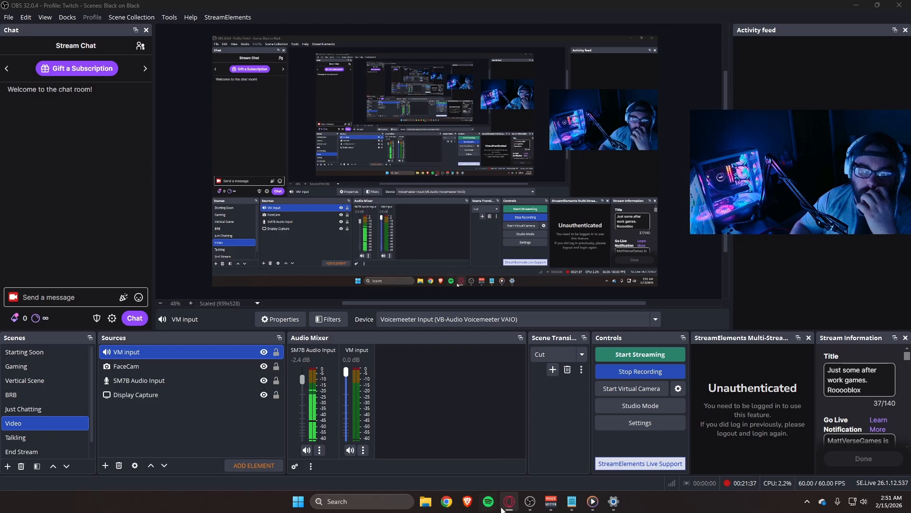
Switch to the browser, download the Anime Wow sound as an MP3 from its Myinstants page, and close the browser window.
{"action": "mouse_move", "coordinate": [503, 509]}
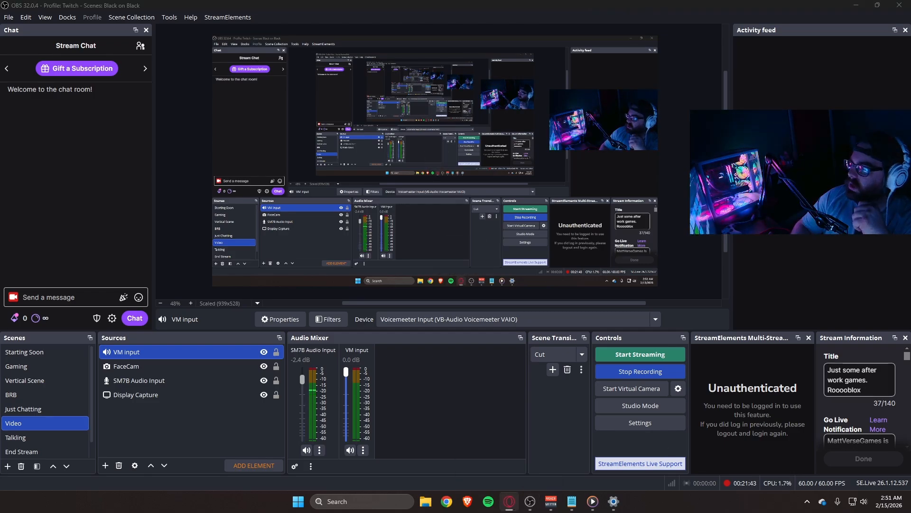
{"action": "left_click_drag", "start_coordinate": [910, 91], "coordinate": [442, 20]}
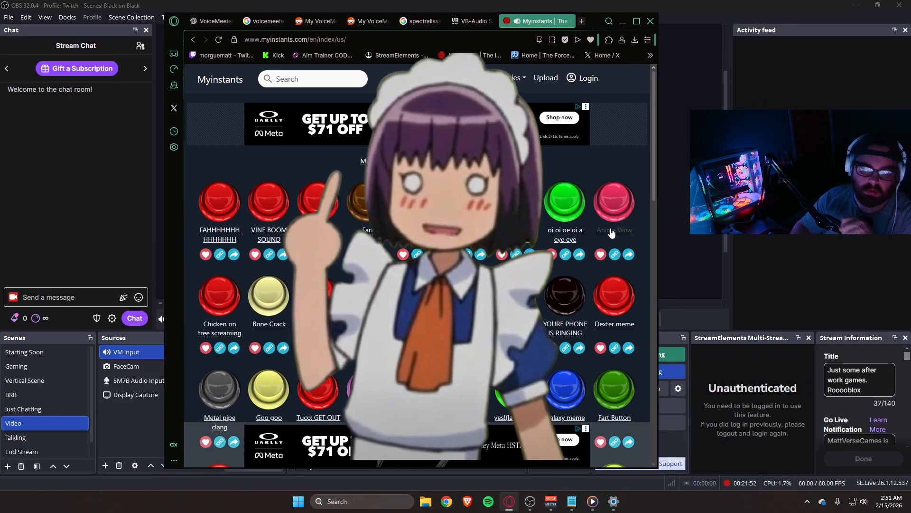
{"action": "middle_click", "coordinate": [615, 229]}
{"action": "left_click", "coordinate": [551, 21]}
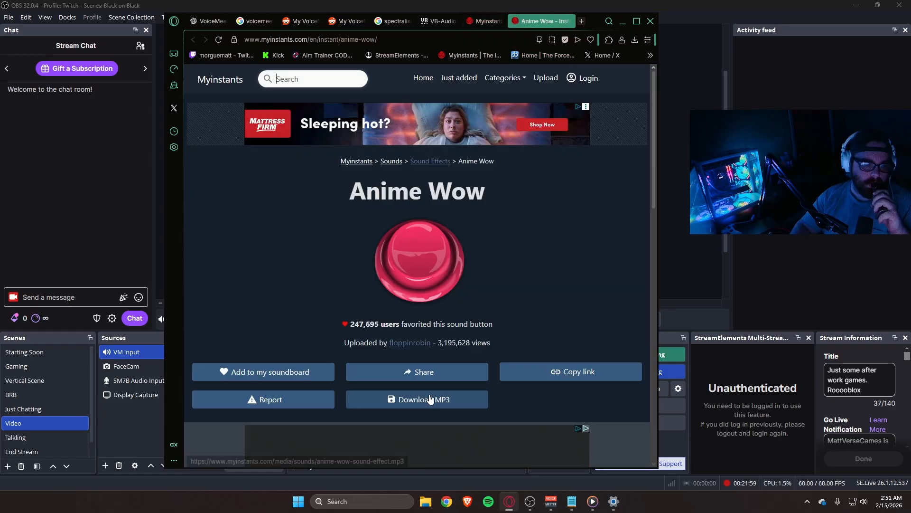
{"action": "left_click", "coordinate": [417, 400]}
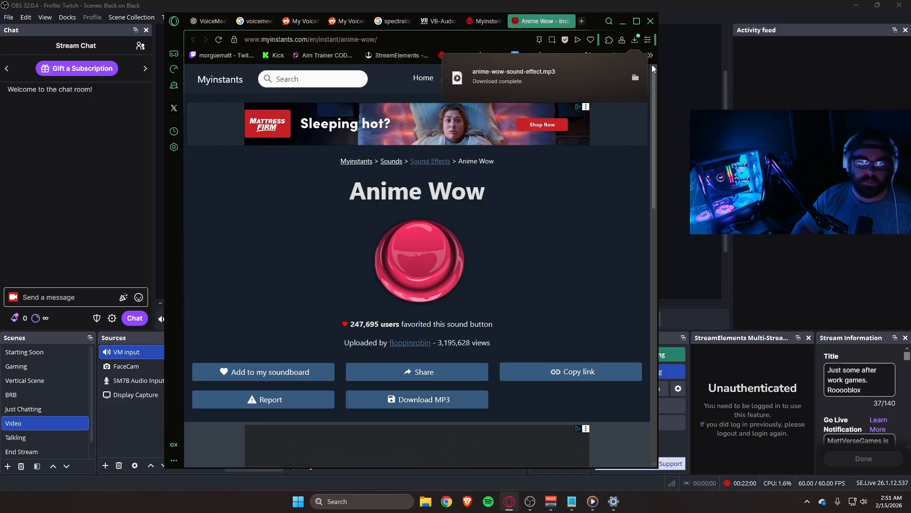
{"action": "left_click", "coordinate": [650, 21]}
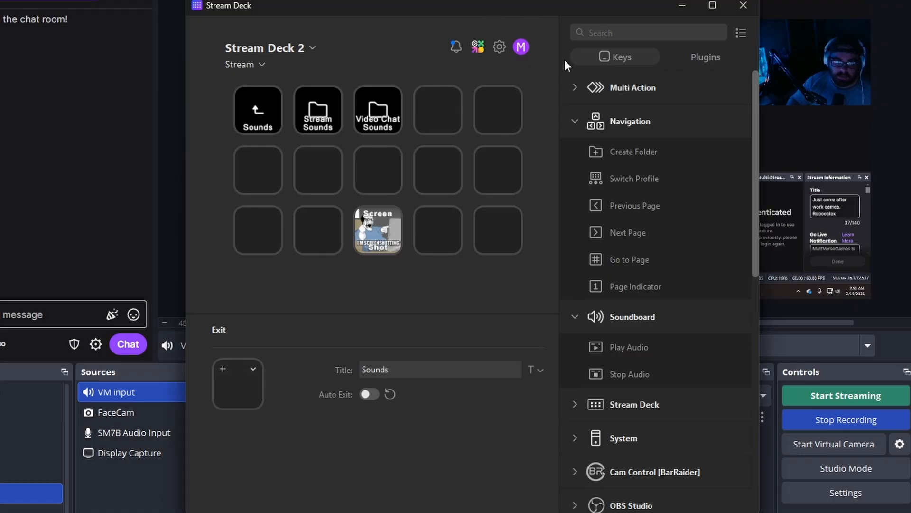
Open the Video Chat Sounds folder in Stream Deck and add a Play Audio action to the empty key between Vine Boom and Rizz.
{"action": "double_click", "coordinate": [380, 121]}
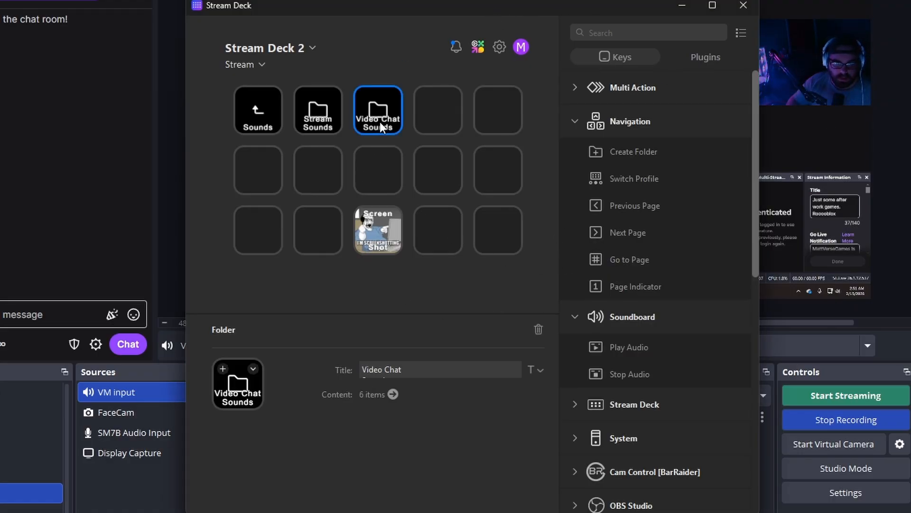
{"action": "left_click", "coordinate": [375, 109]}
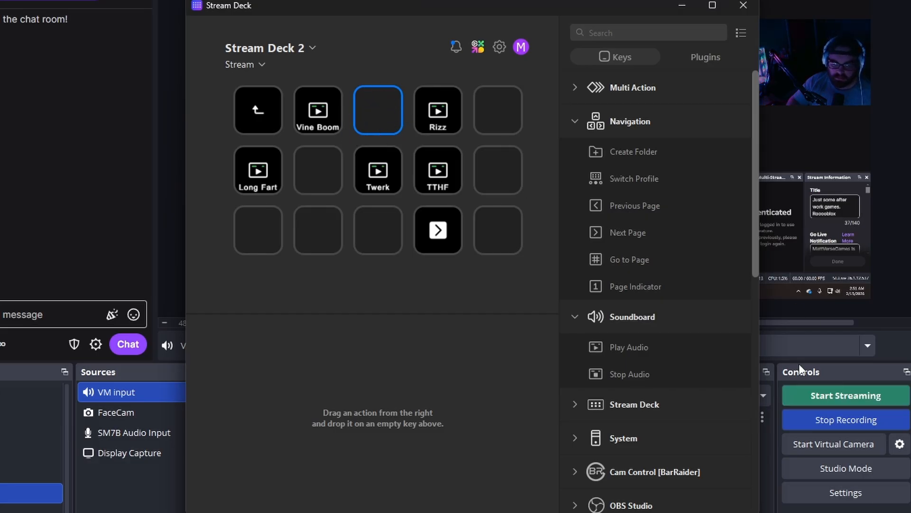
{"action": "left_click", "coordinate": [640, 313]}
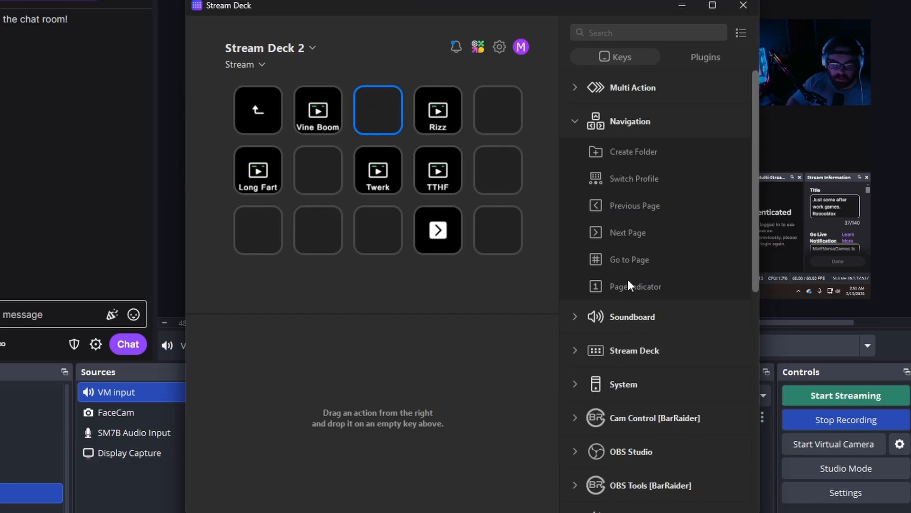
{"action": "left_click", "coordinate": [589, 131]}
{"action": "scroll", "coordinate": [646, 351], "scroll_direction": "down", "scroll_amount": 5}
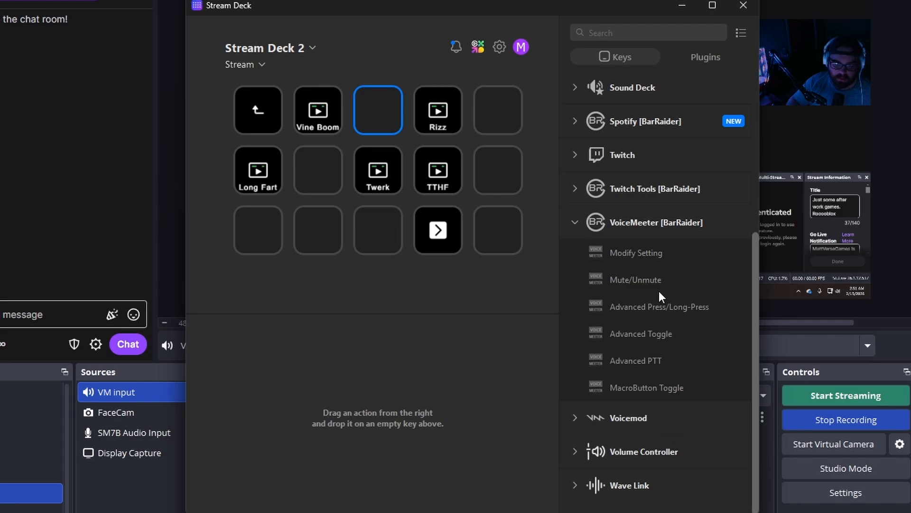
{"action": "left_click", "coordinate": [660, 219]}
{"action": "scroll", "coordinate": [667, 308], "scroll_direction": "up", "scroll_amount": 3}
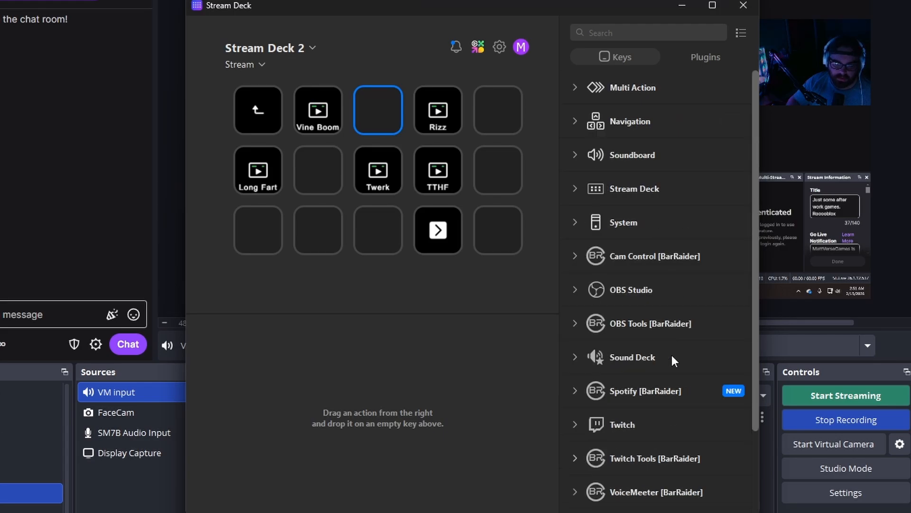
{"action": "left_click", "coordinate": [622, 147]}
{"action": "left_click_drag", "start_coordinate": [629, 185], "coordinate": [372, 110]}
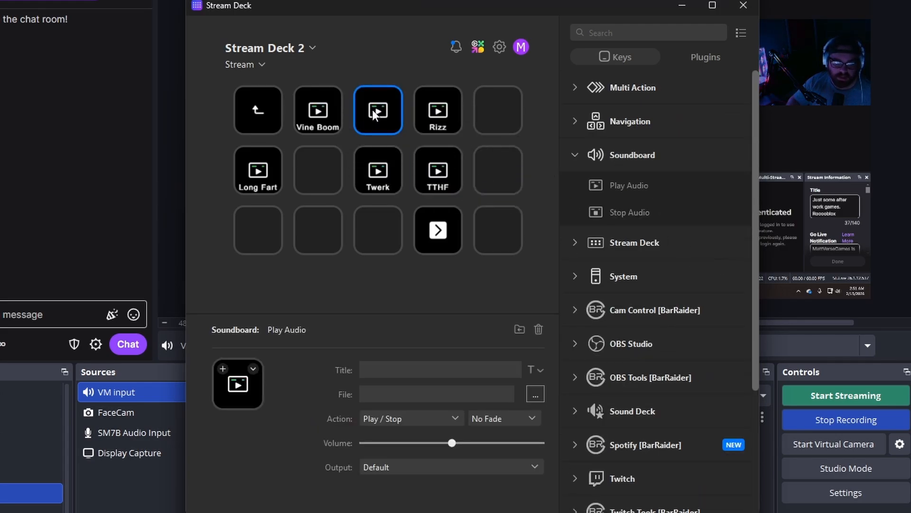
Load anime-wow-sound-effect.mp3 from Downloads into the new Play Audio key and title it Wooow.
{"action": "left_click", "coordinate": [536, 394]}
{"action": "left_click", "coordinate": [258, 176]}
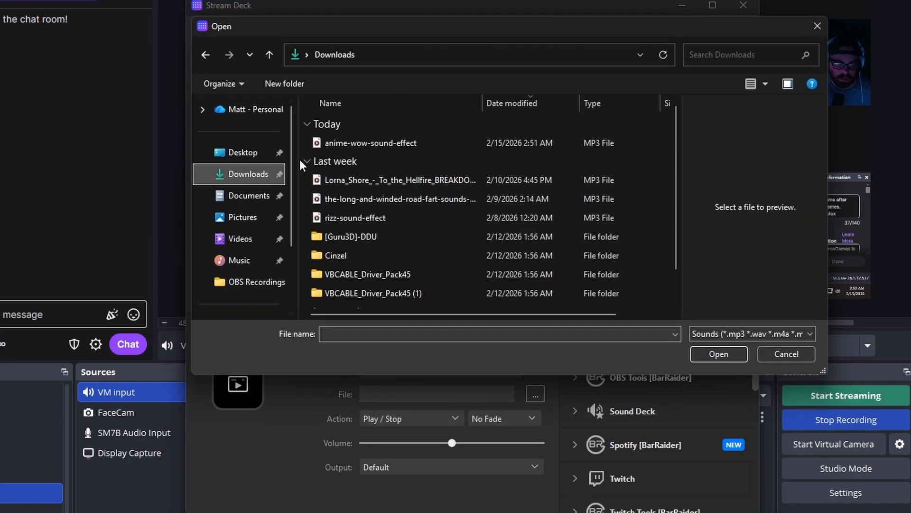
{"action": "left_click", "coordinate": [349, 143]}
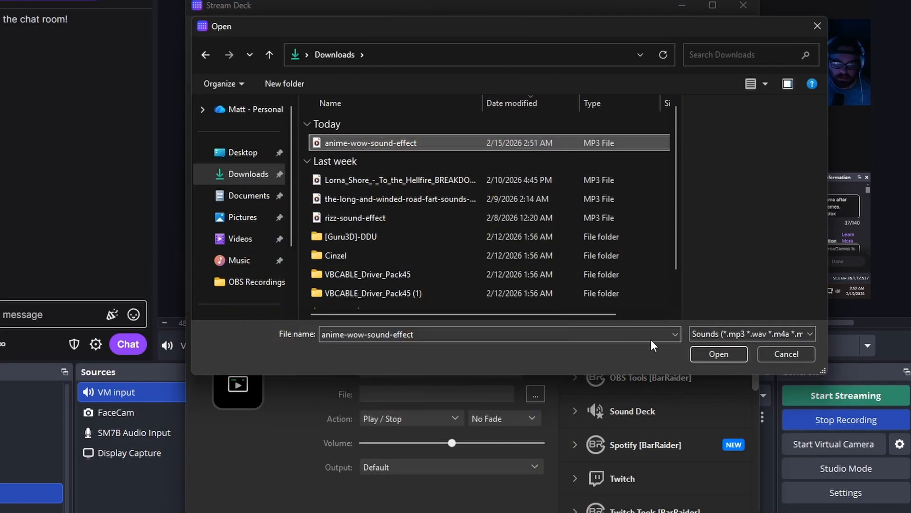
{"action": "left_click", "coordinate": [717, 355]}
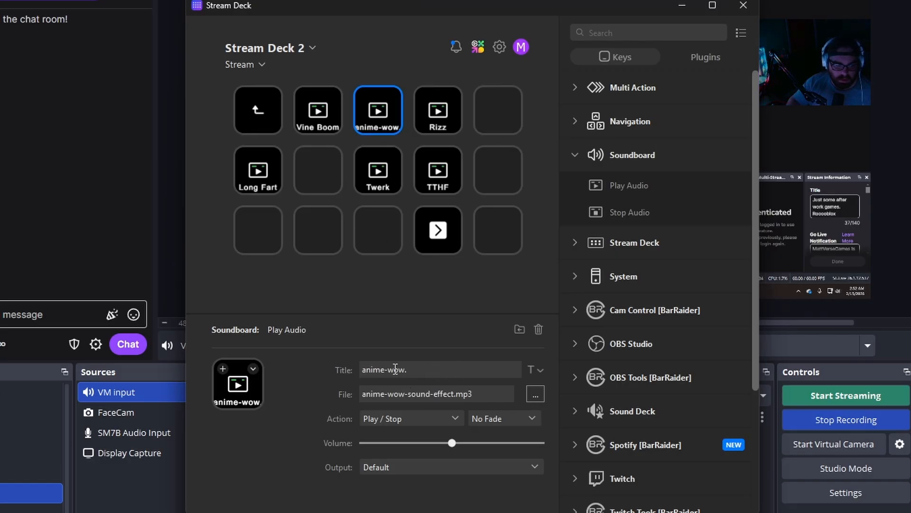
{"action": "left_click_drag", "start_coordinate": [432, 372], "coordinate": [304, 366]}
{"action": "type", "text": "Wooow"}
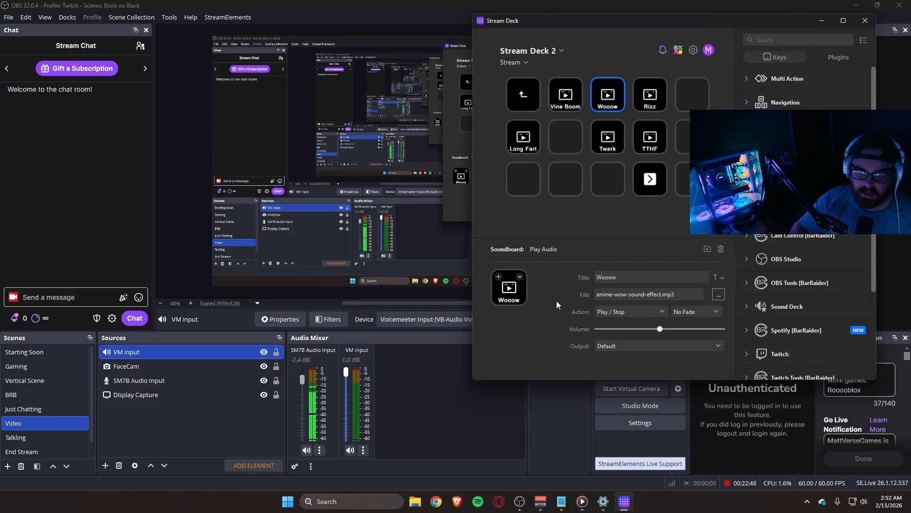
Check the virtual input strips in Voicemeeter and set the Wooow key's audio output to Voicemeeter VAIO3 Input (VB-Audio Voicemeeter VAIO).
{"action": "left_click", "coordinate": [615, 190]}
{"action": "left_click", "coordinate": [606, 107]}
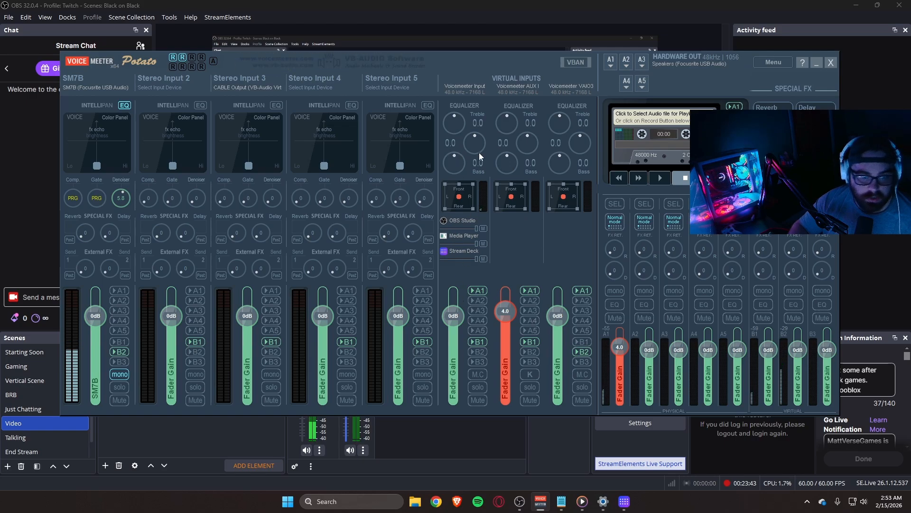
{"action": "left_click", "coordinate": [457, 471]}
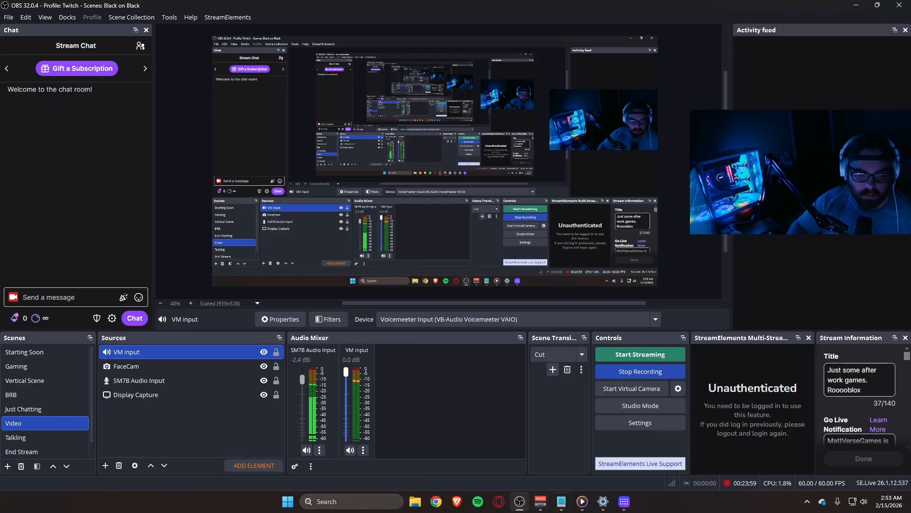
{"action": "left_click", "coordinate": [627, 501]}
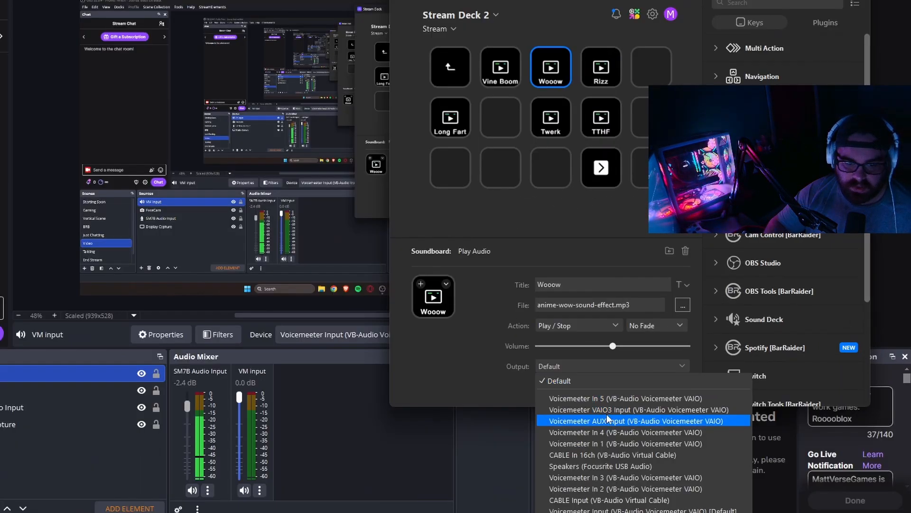
{"action": "left_click", "coordinate": [607, 410]}
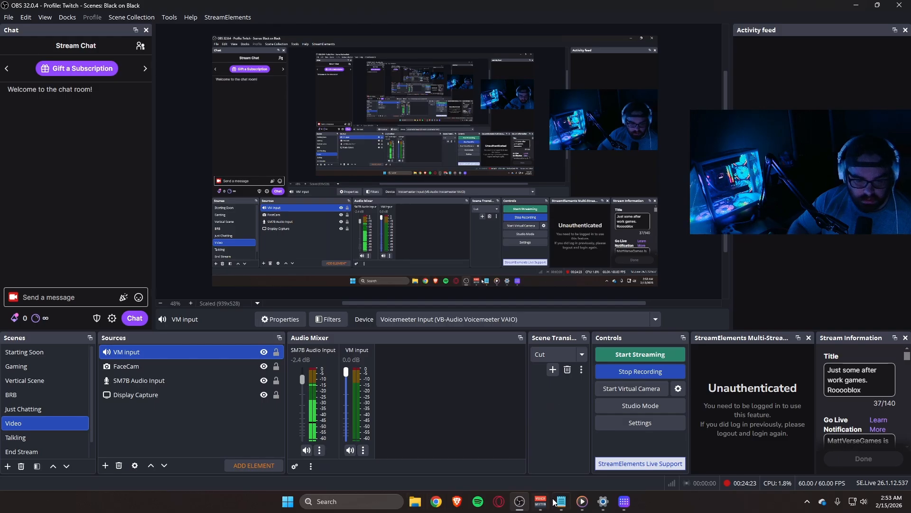
Check the SM7B Audio Input's properties in OBS and the output bus of the VAIO3 strip in Voicemeeter.
{"action": "left_click", "coordinate": [540, 500]}
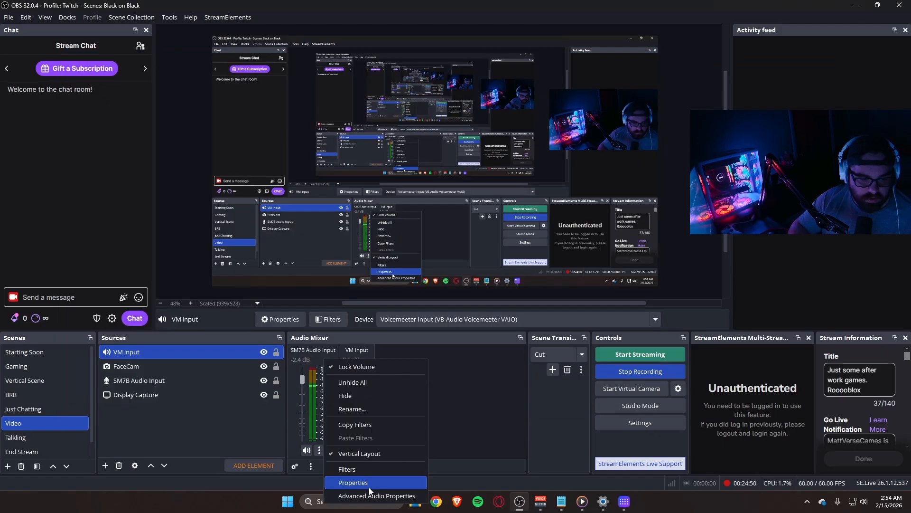
{"action": "left_click", "coordinate": [367, 483]}
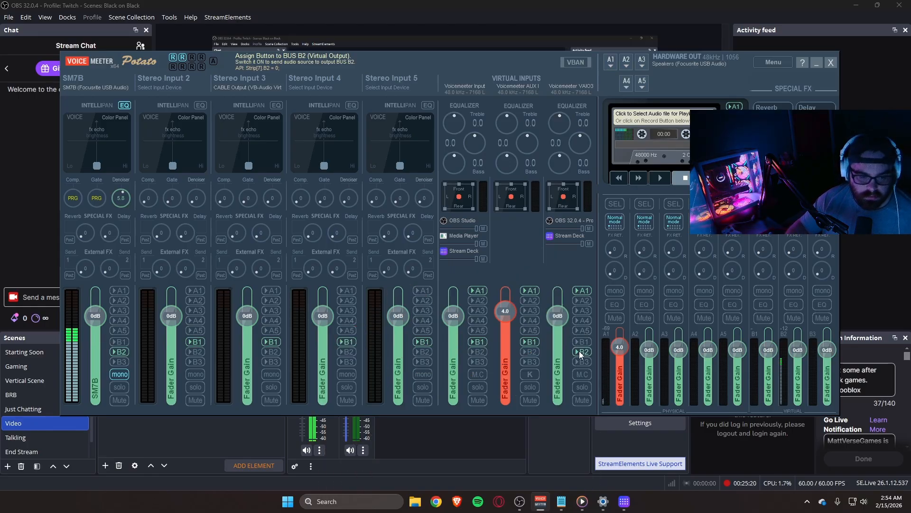
{"action": "left_click", "coordinate": [445, 439]}
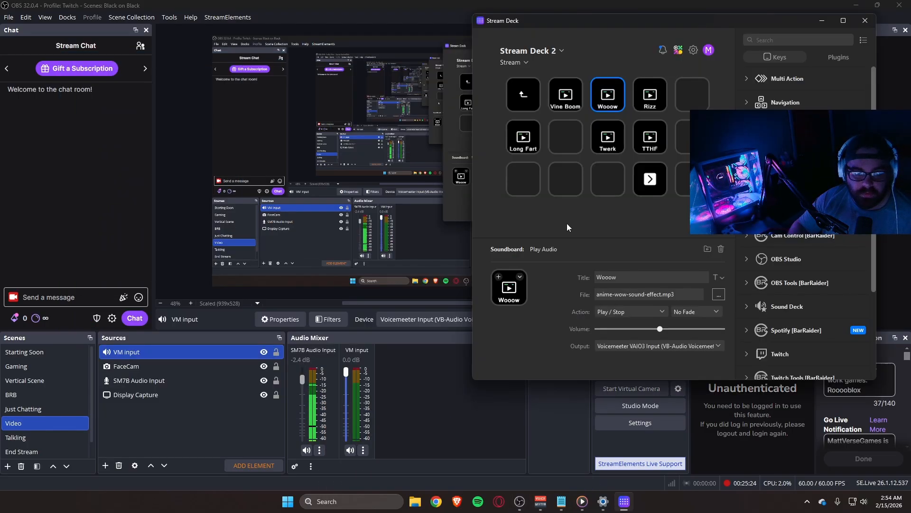
Review the Wooow key in Stream Deck, and examine the VAIO3 and SM7B strips' B2 routing in Voicemeeter.
{"action": "left_click", "coordinate": [578, 208]}
{"action": "left_click_drag", "start_coordinate": [810, 21], "coordinate": [801, 22]}
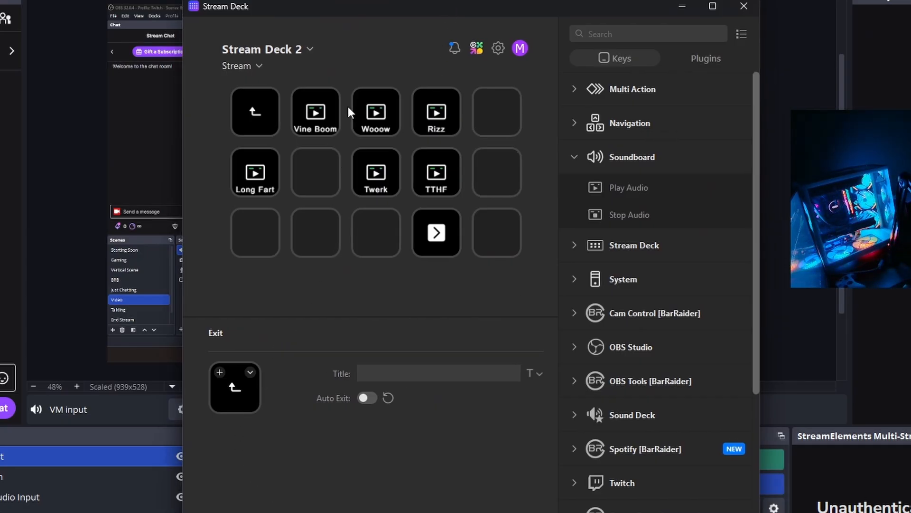
{"action": "left_click", "coordinate": [375, 114]}
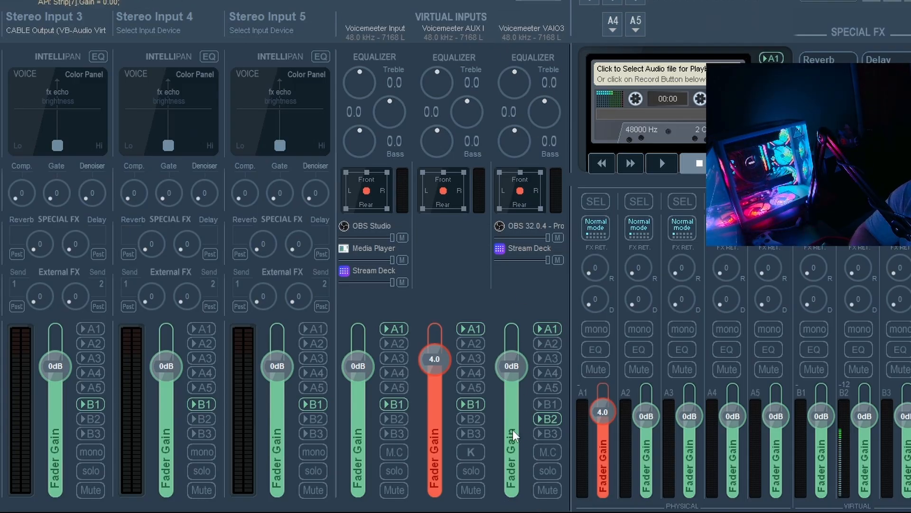
{"action": "left_click", "coordinate": [548, 420]}
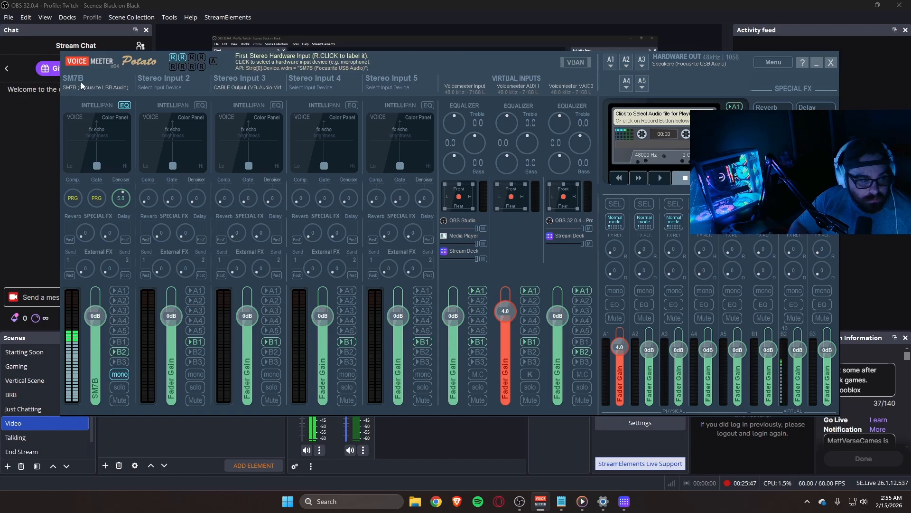
{"action": "left_click", "coordinate": [531, 10]}
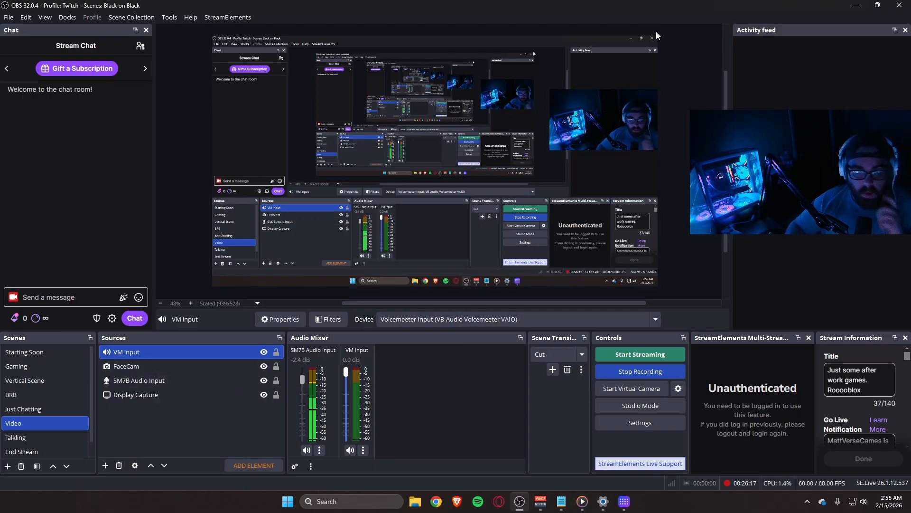
Add a Compressor filter to the VM input source in OBS with SM7B Audio Input as its sidechain/ducking source.
{"action": "left_click", "coordinate": [478, 502]}
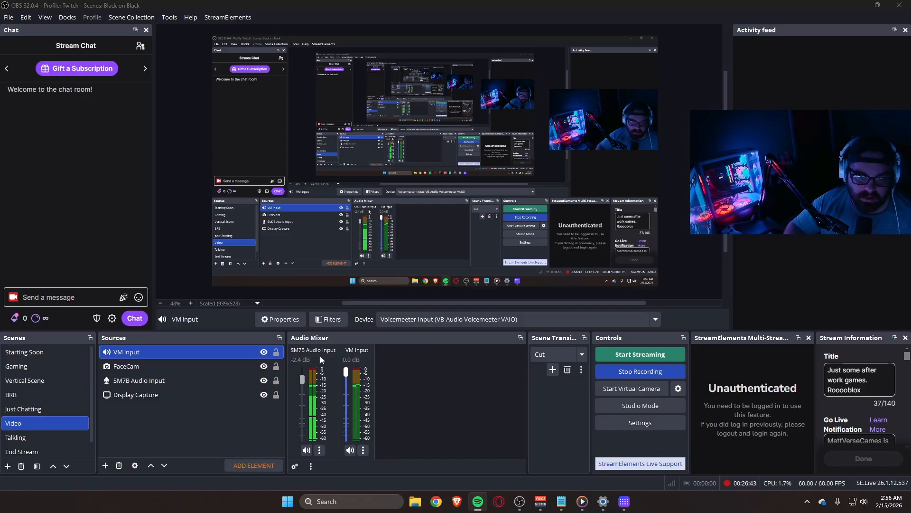
{"action": "right_click", "coordinate": [363, 357]}
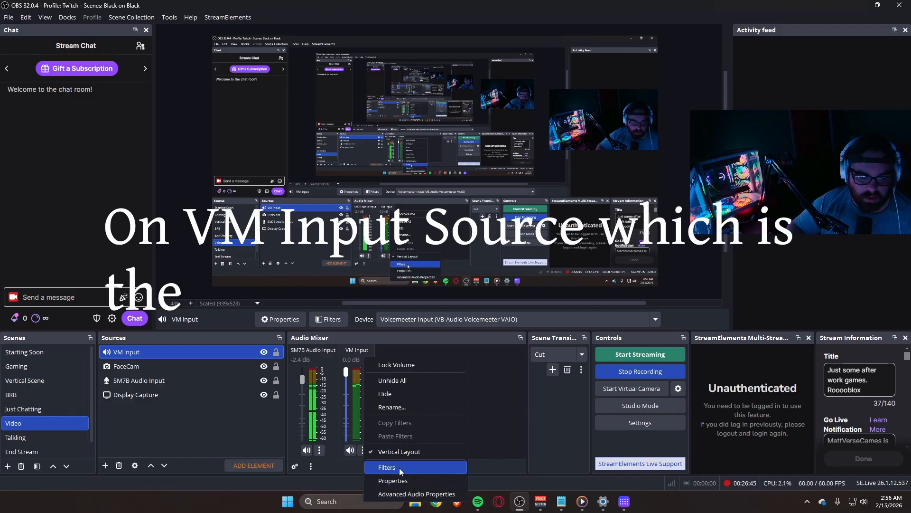
{"action": "left_click", "coordinate": [400, 468]}
{"action": "left_click", "coordinate": [258, 404]}
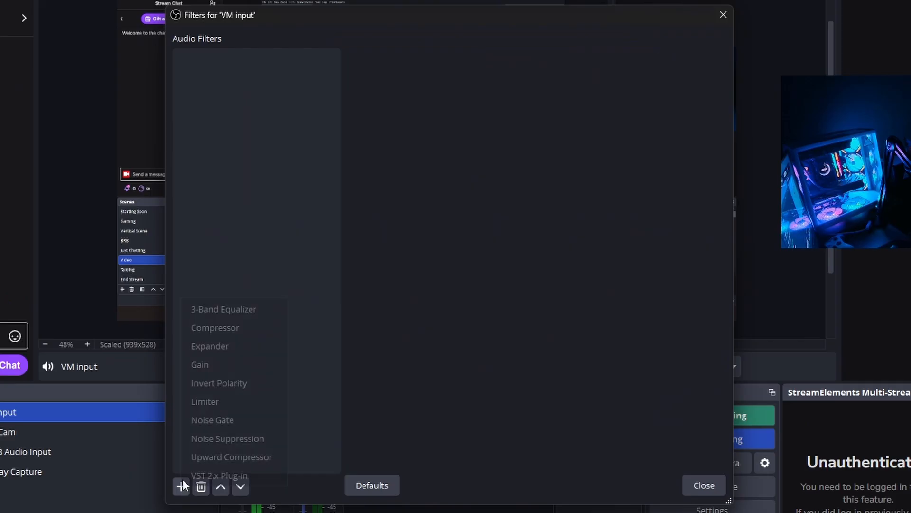
{"action": "left_click", "coordinate": [290, 290]}
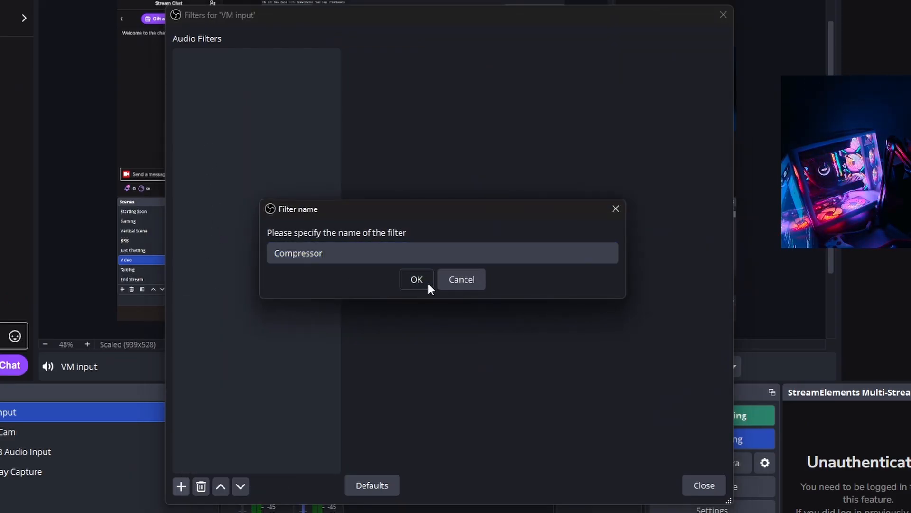
{"action": "left_click", "coordinate": [418, 280]}
{"action": "left_click", "coordinate": [502, 201]}
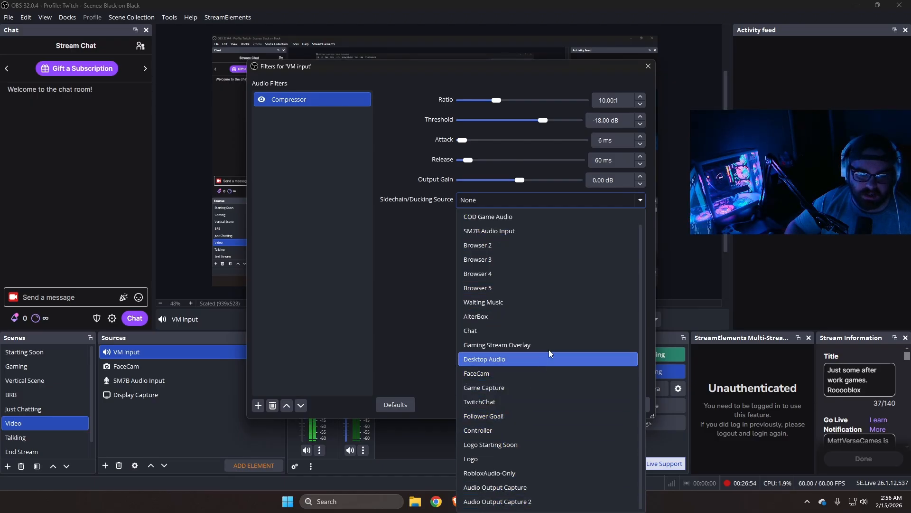
{"action": "left_click", "coordinate": [514, 232]}
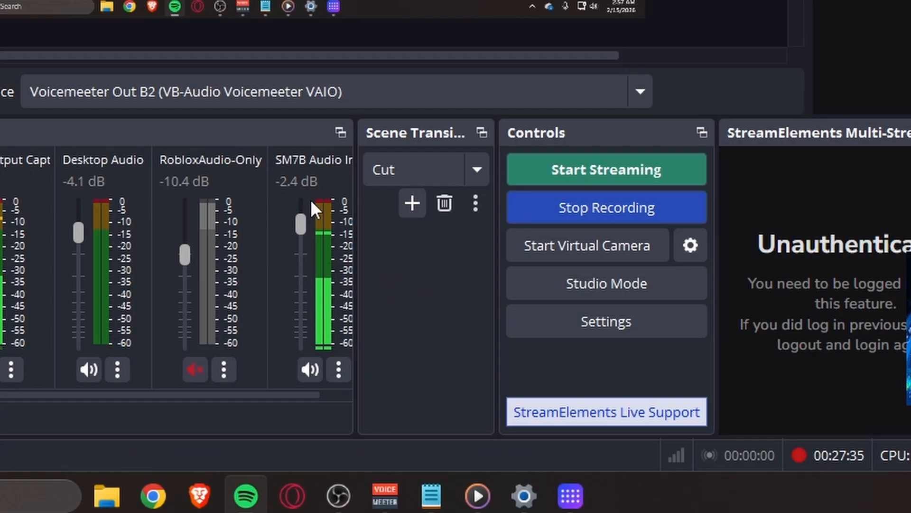
Inspect the audio filters of SM7B Audio Input and the Compressor settings of Audio Output Capture 2 in the Just Chatting scene.
{"action": "right_click", "coordinate": [509, 357]}
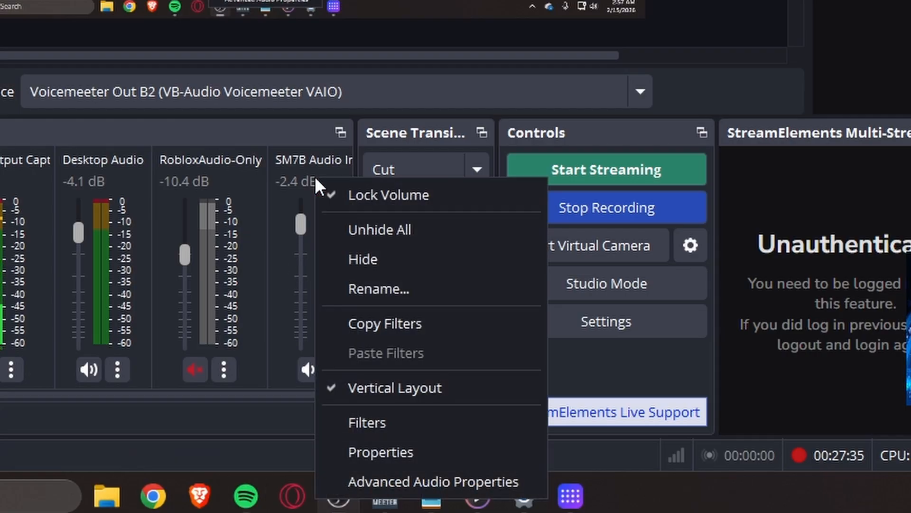
{"action": "left_click", "coordinate": [401, 422]}
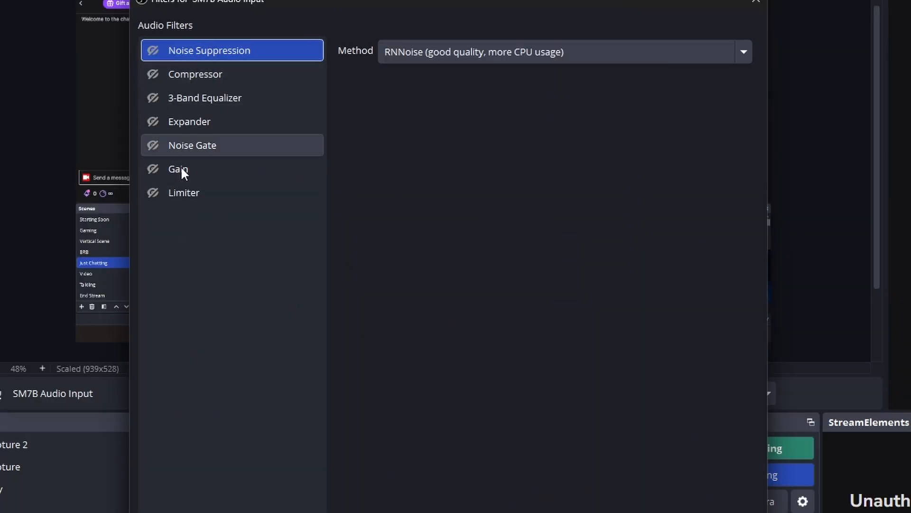
{"action": "left_click", "coordinate": [754, 3]}
{"action": "right_click", "coordinate": [295, 158]}
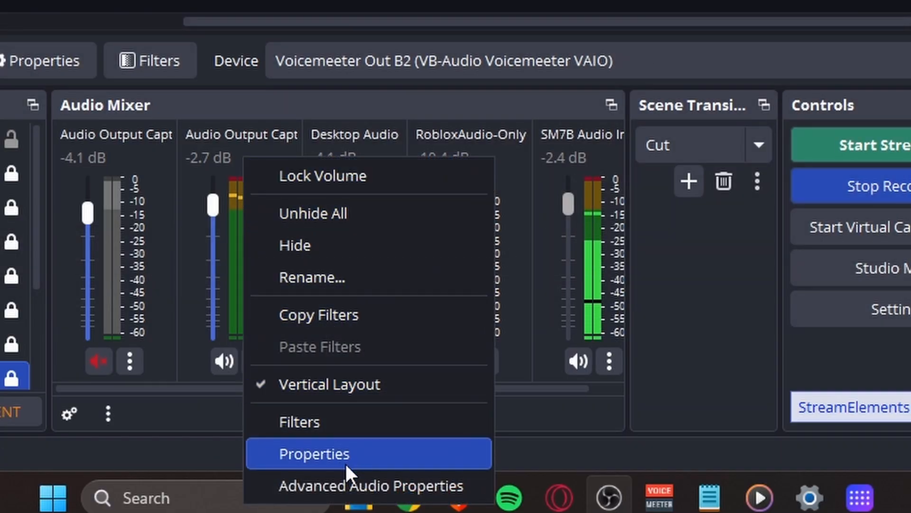
{"action": "left_click", "coordinate": [327, 422]}
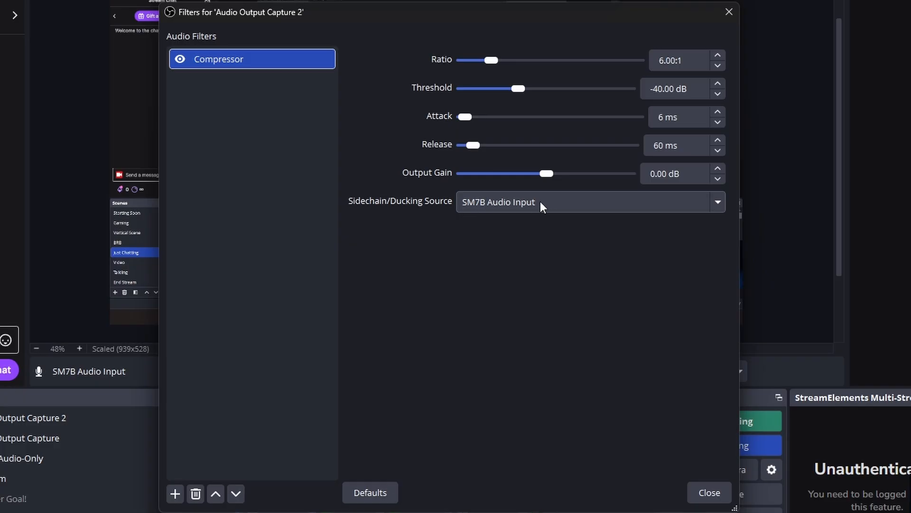
Return to the Video scene and set the ratio of the VM input source's Compressor filter to 2.00:1.
{"action": "left_click", "coordinate": [23, 422]}
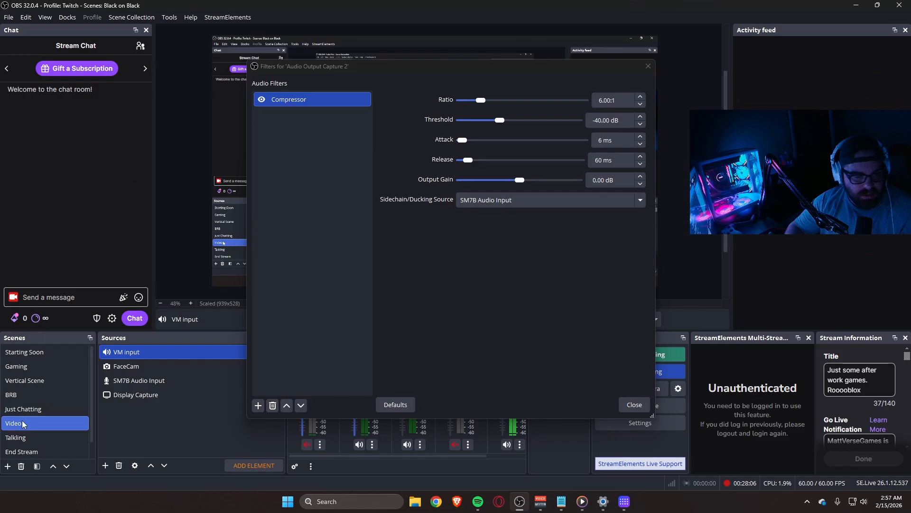
{"action": "left_click", "coordinate": [165, 440]}
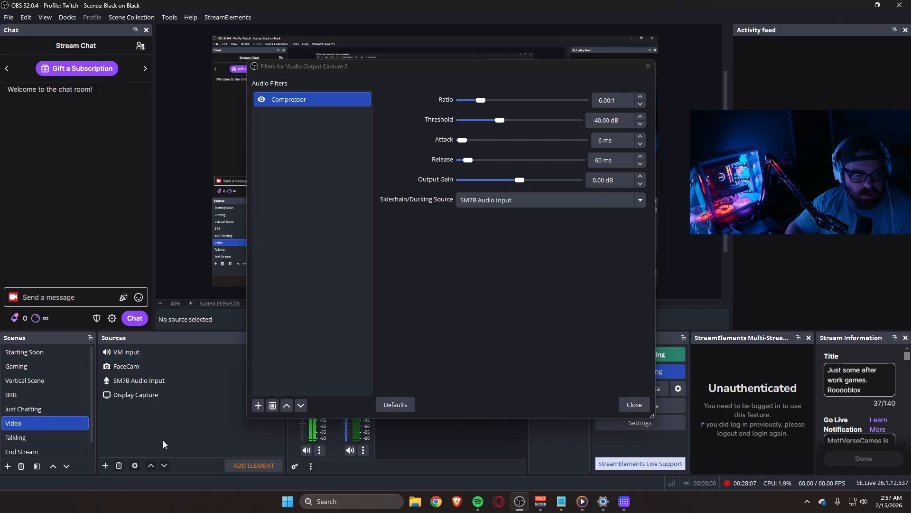
{"action": "left_click", "coordinate": [643, 68]}
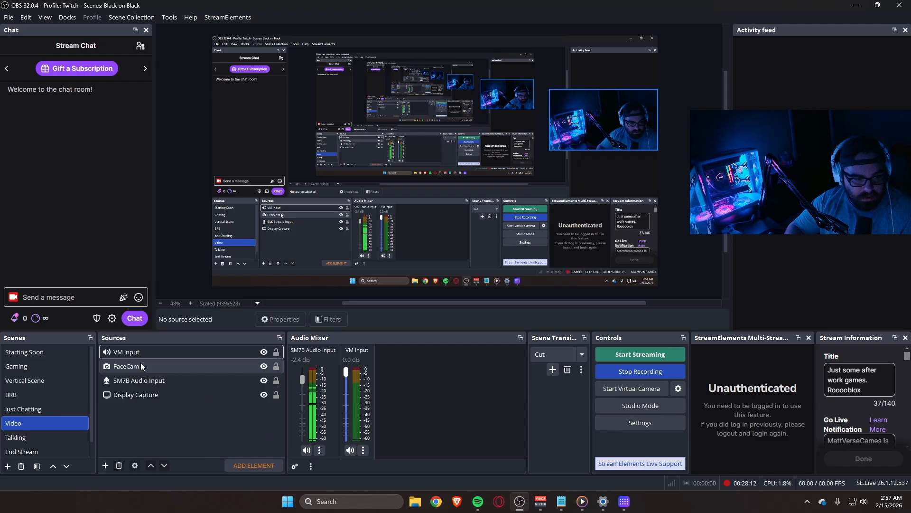
{"action": "right_click", "coordinate": [140, 354]}
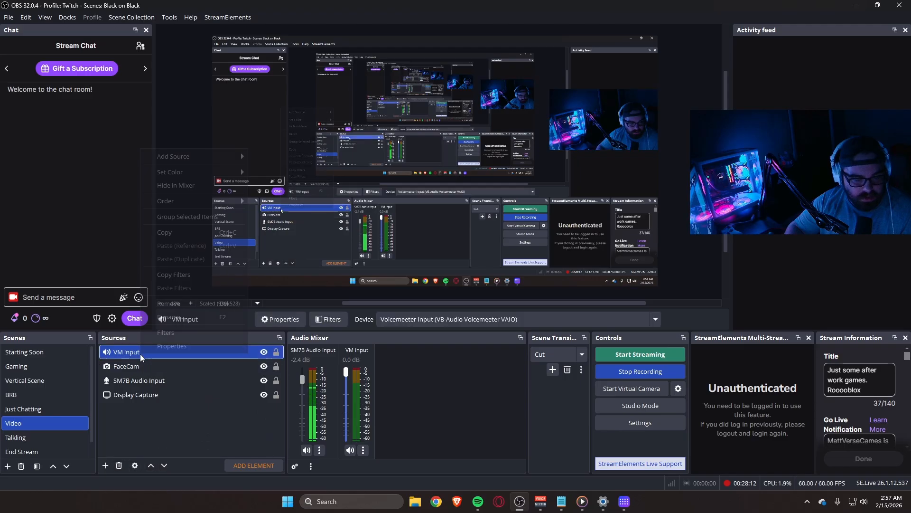
{"action": "left_click", "coordinate": [171, 333]}
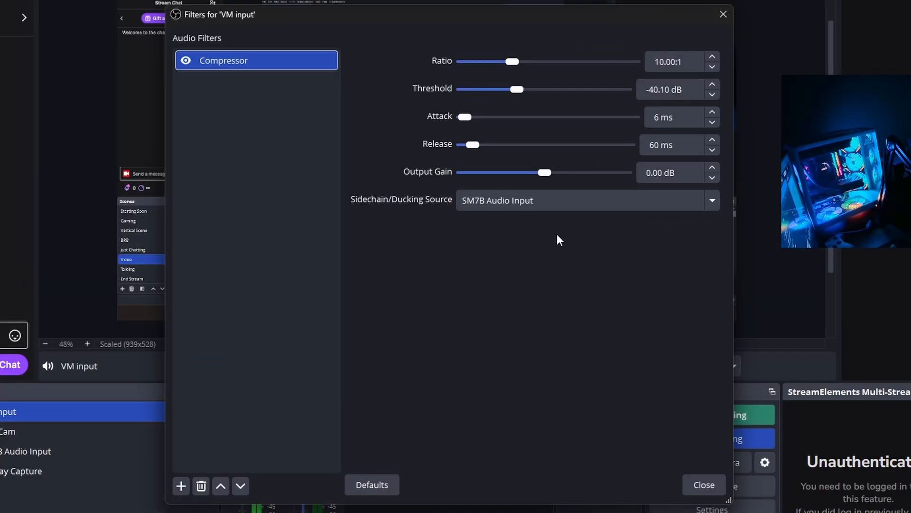
{"action": "left_click_drag", "start_coordinate": [518, 65], "coordinate": [469, 67]}
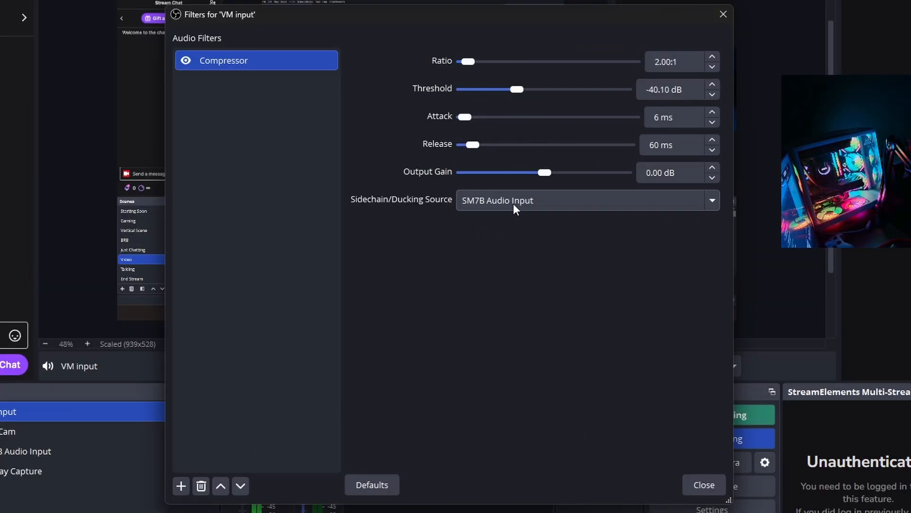
{"action": "left_click", "coordinate": [709, 489]}
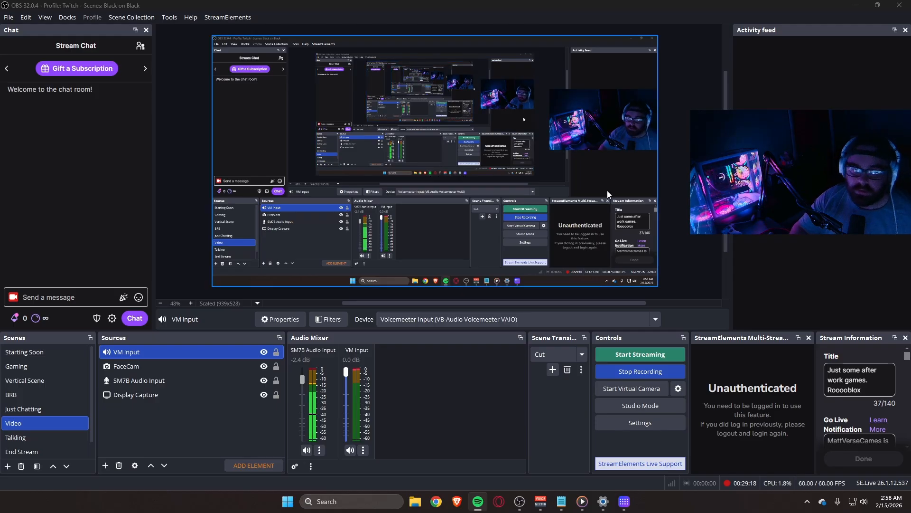
Review VM input's device in OBS, the Wooow key's output in Stream Deck, and the VAIO3 strip's B2 routing in Voicemeeter.
{"action": "right_click", "coordinate": [376, 352]}
{"action": "left_click", "coordinate": [433, 330]}
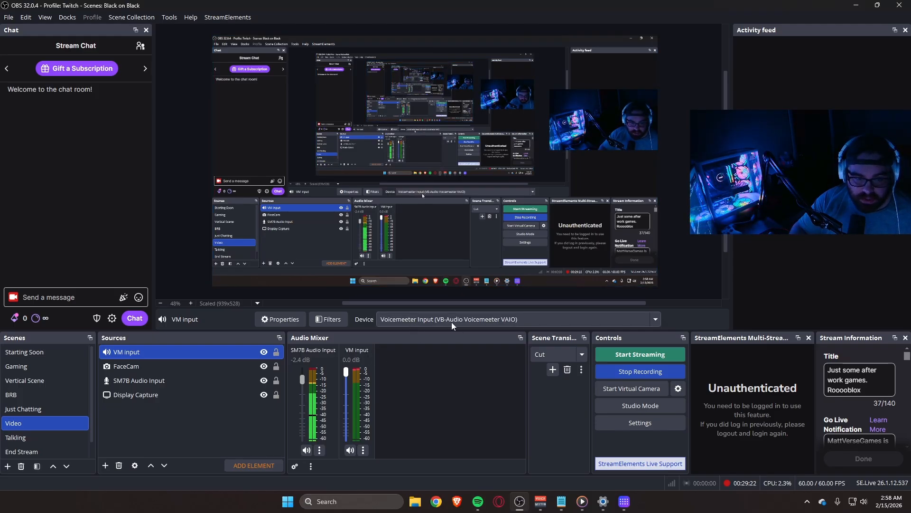
{"action": "left_click", "coordinate": [540, 502]}
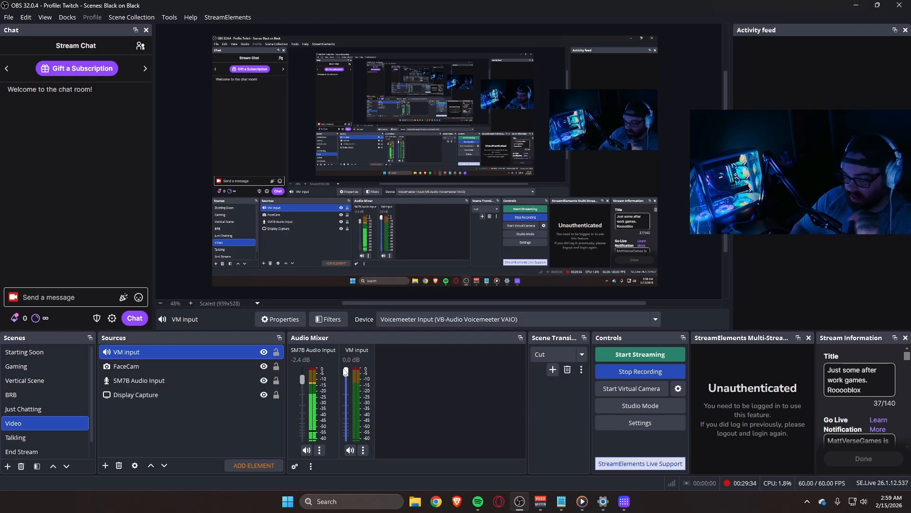
{"action": "left_click", "coordinate": [625, 501]}
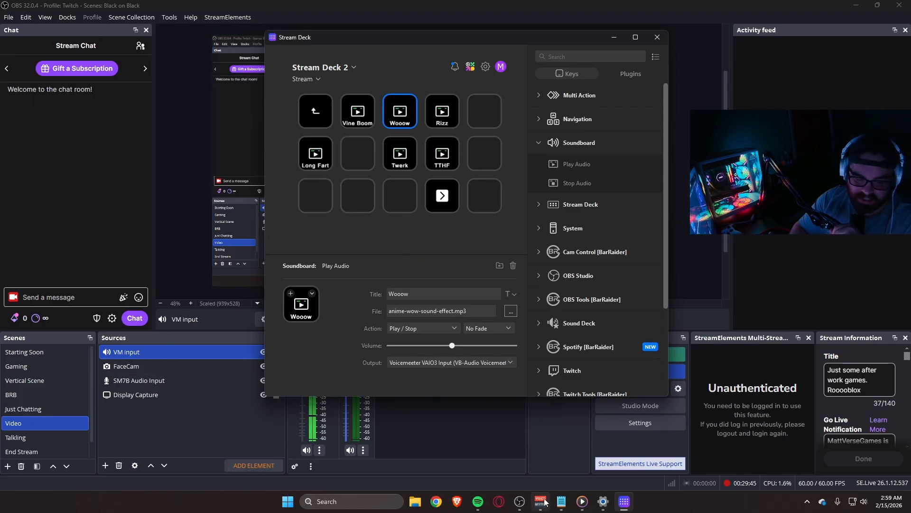
{"action": "mouse_move", "coordinate": [545, 502]}
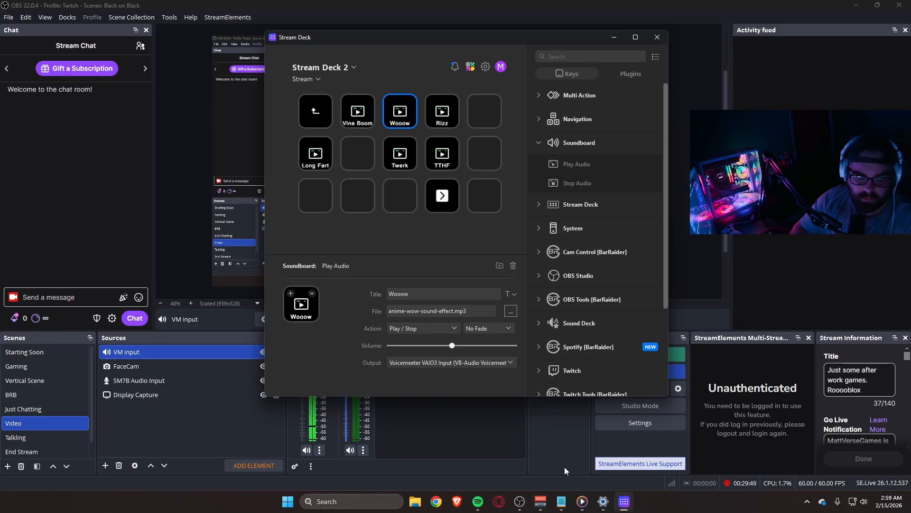
{"action": "left_click", "coordinate": [541, 501]}
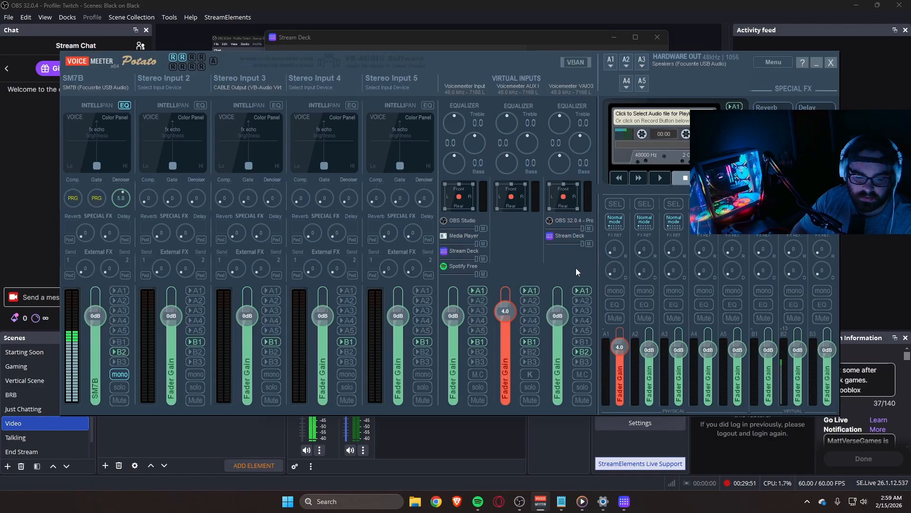
{"action": "left_click", "coordinate": [580, 352]}
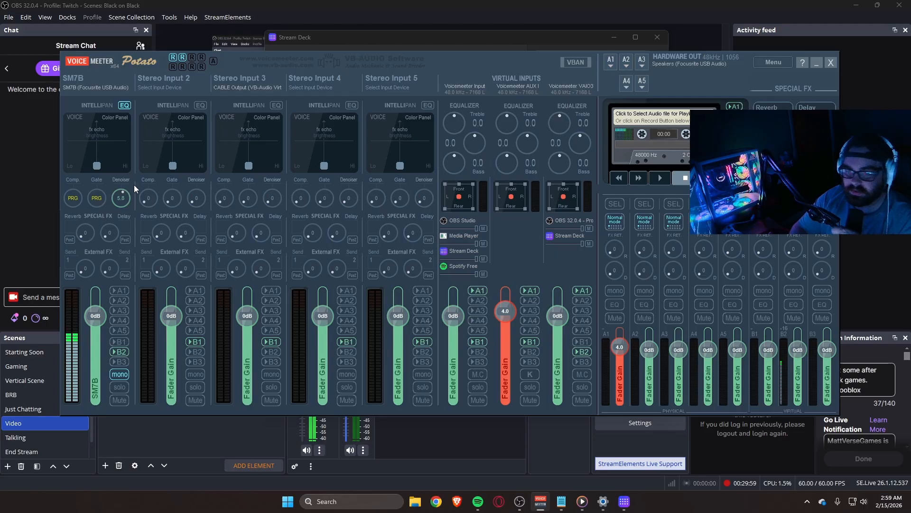
{"action": "left_click", "coordinate": [532, 15]}
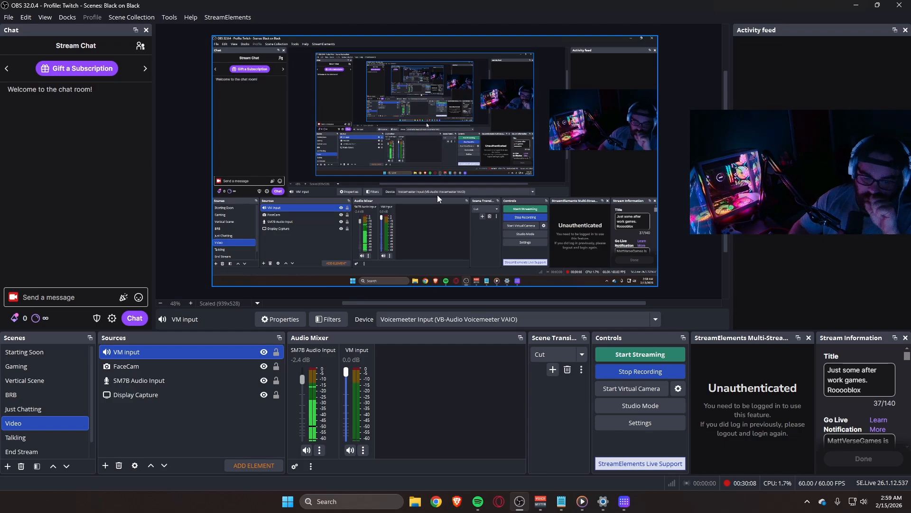
Inspect the SM7B strip's compressor and gate details in Voicemeeter, and return to OBS.
{"action": "left_click", "coordinate": [541, 501]}
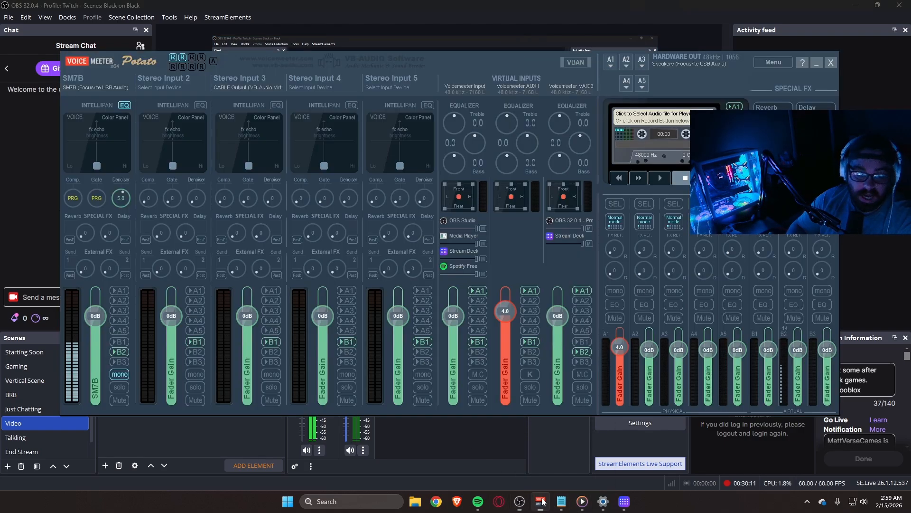
{"action": "right_click", "coordinate": [80, 198]}
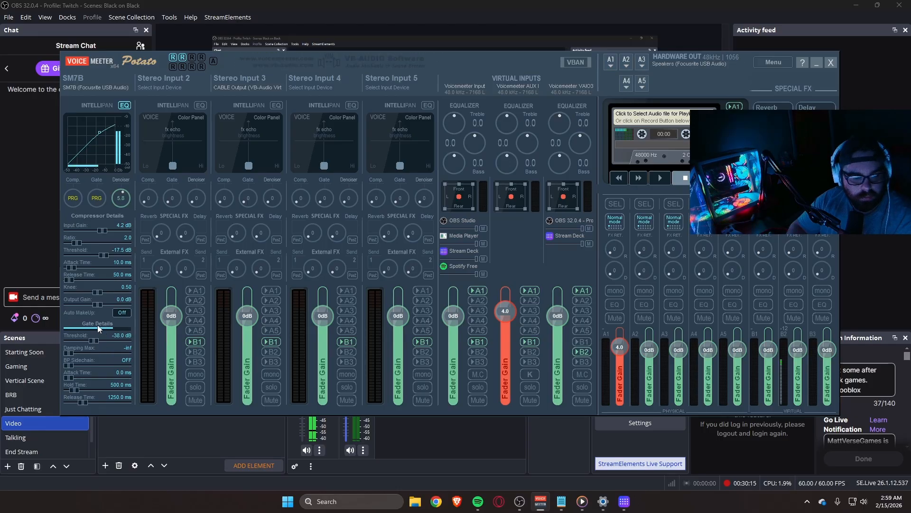
{"action": "right_click", "coordinate": [76, 200]}
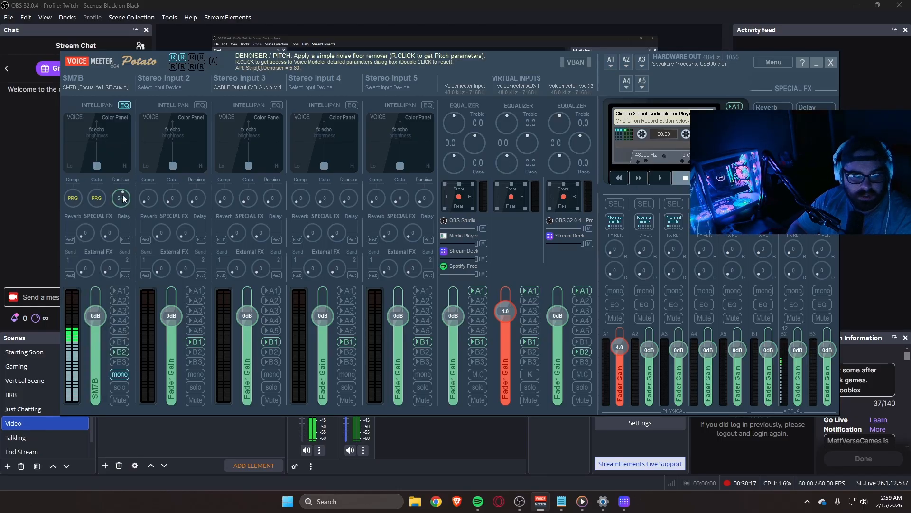
{"action": "left_click", "coordinate": [434, 9]}
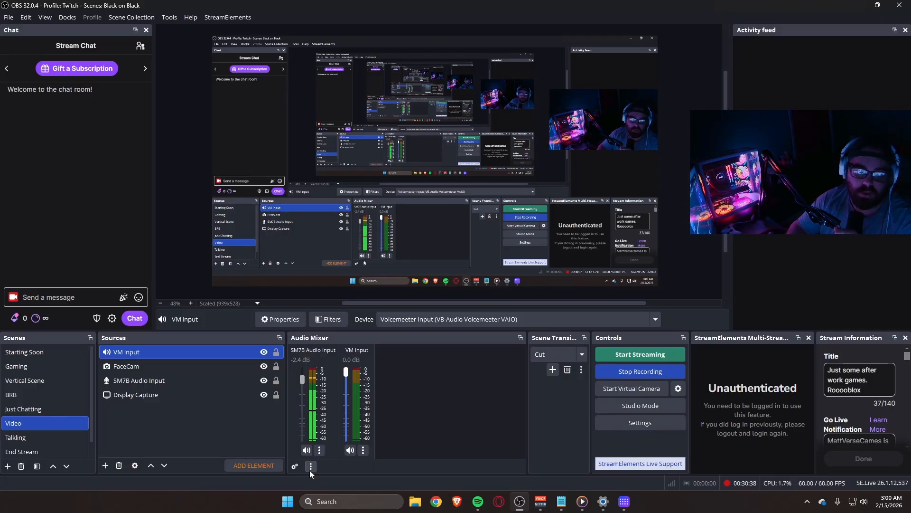
Lower the volume of the TTHF sound key in Stream Deck to near its minimum and minimize the window.
{"action": "left_click", "coordinate": [624, 501]}
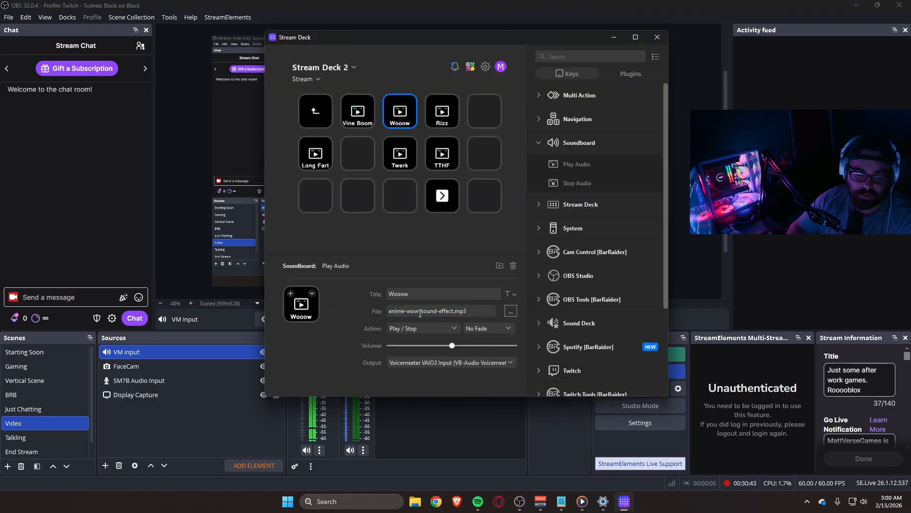
{"action": "left_click", "coordinate": [444, 161]}
{"action": "left_click_drag", "start_coordinate": [436, 347], "coordinate": [401, 345]}
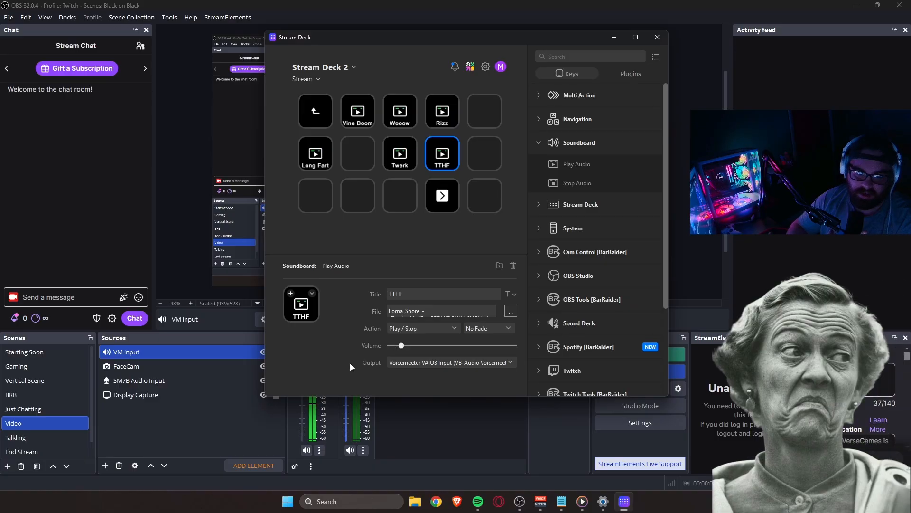
{"action": "left_click", "coordinate": [615, 41]}
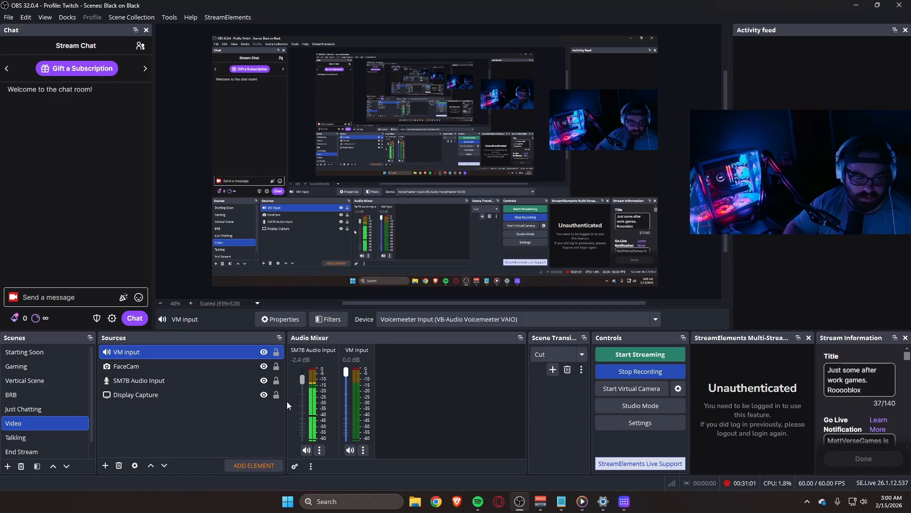
Save the current Voicemeeter settings as PotatoMaster on the Desktop, replacing the existing file.
{"action": "left_click", "coordinate": [58, 411]}
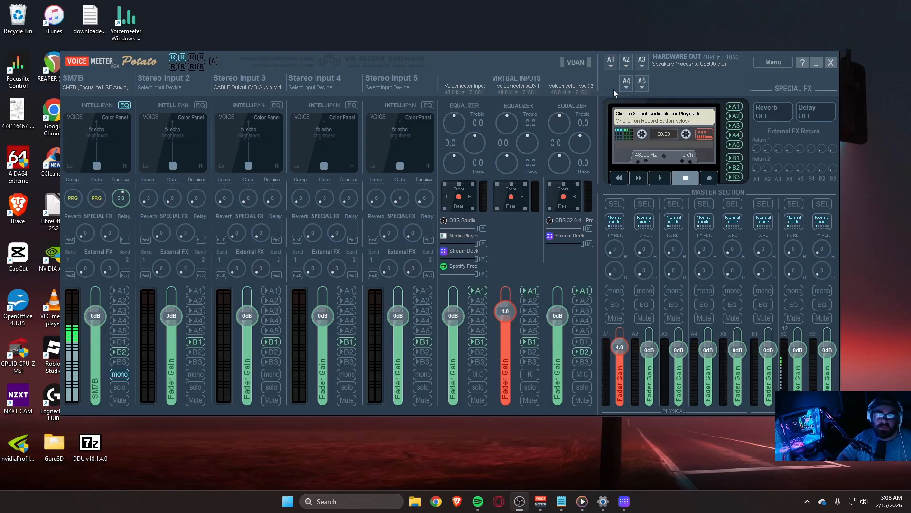
{"action": "left_click", "coordinate": [762, 65]}
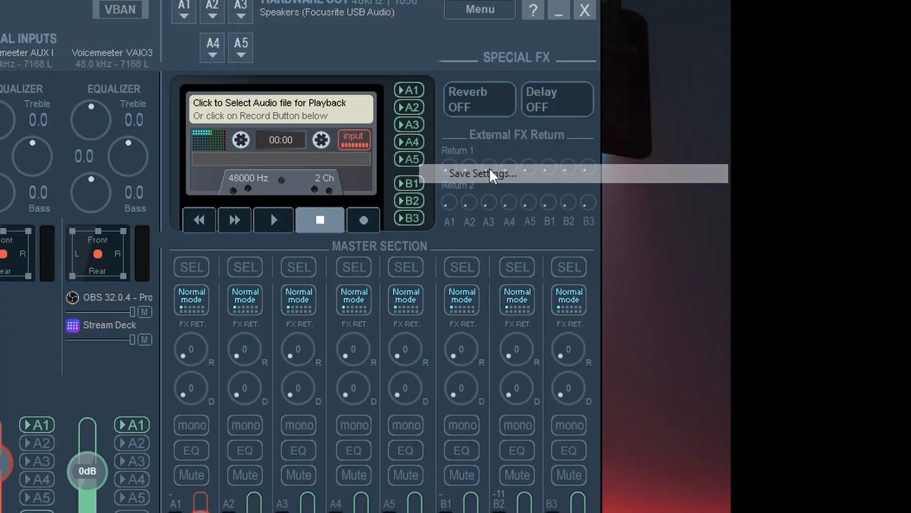
{"action": "left_click", "coordinate": [493, 175]}
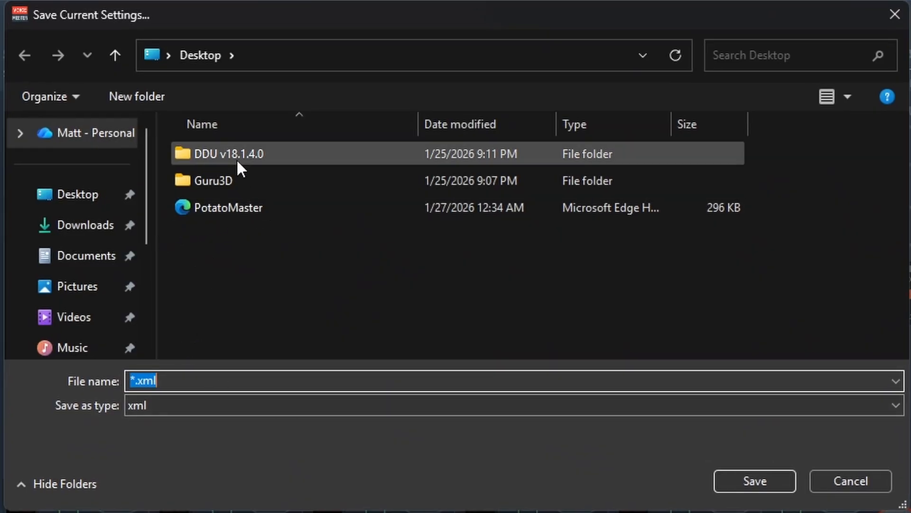
{"action": "left_click", "coordinate": [227, 207]}
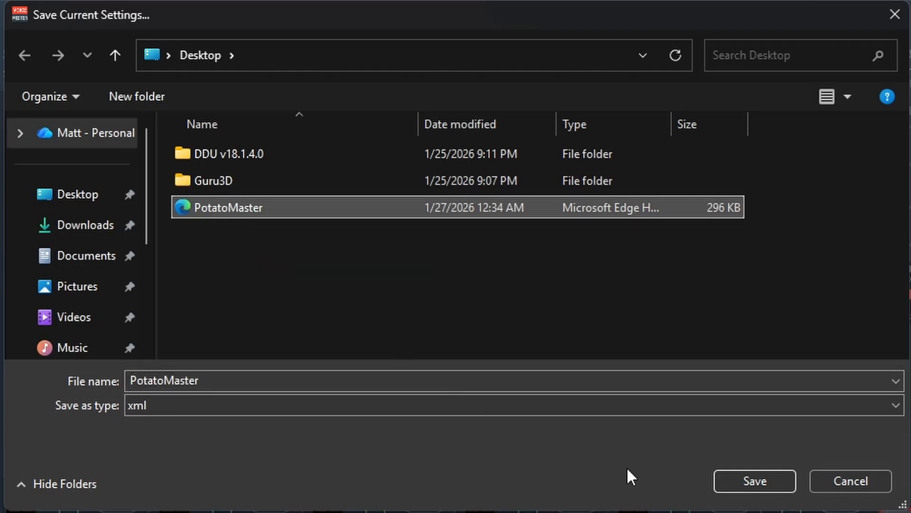
{"action": "left_click", "coordinate": [754, 481]}
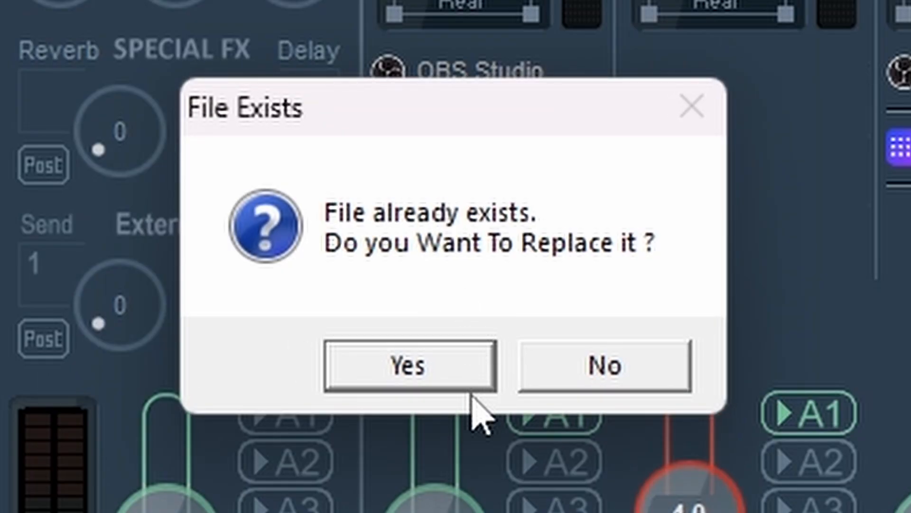
{"action": "left_click", "coordinate": [471, 390]}
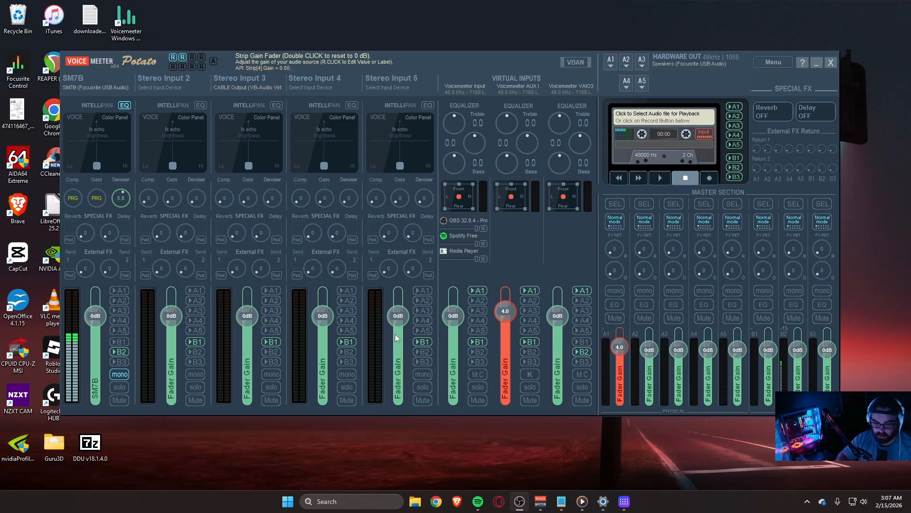
Check Voicemeeter's shortcut key hook options for controlling the level of output A1 with the volume keys.
{"action": "key", "text": "super+a"}
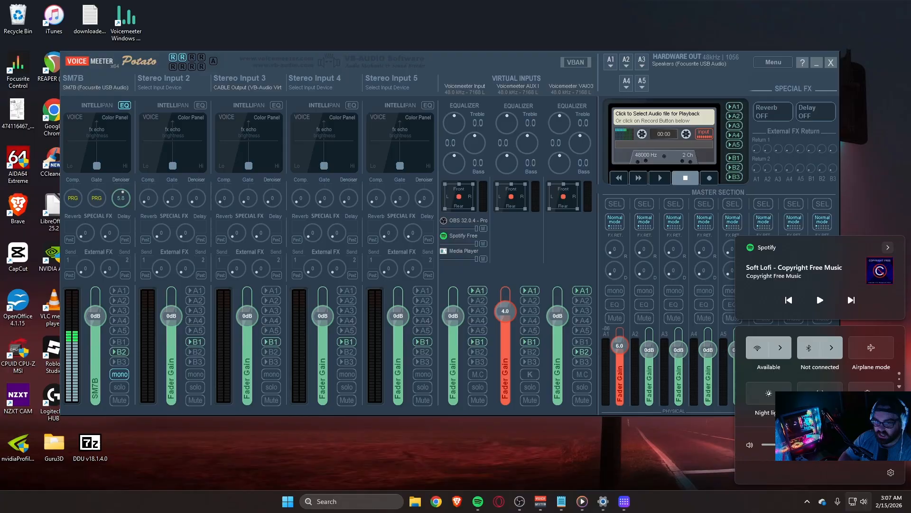
{"action": "left_click", "coordinate": [642, 464]}
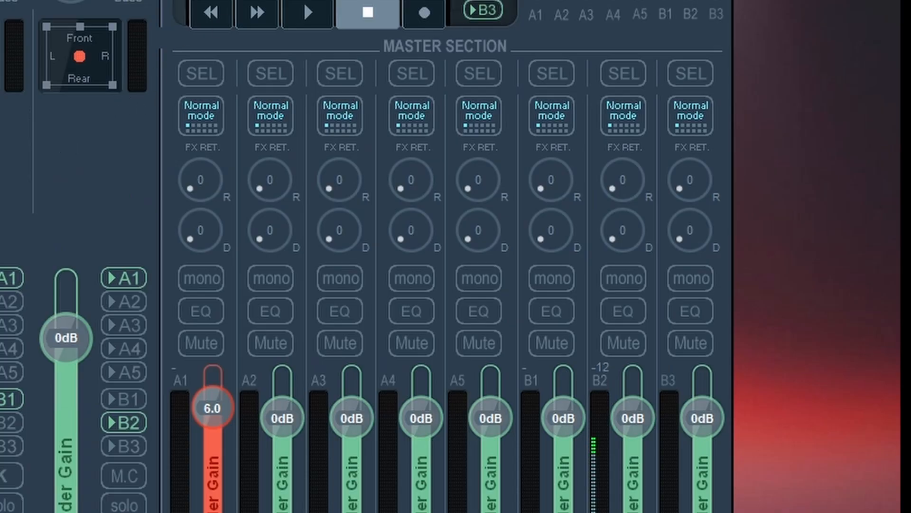
{"action": "left_click", "coordinate": [684, 1]}
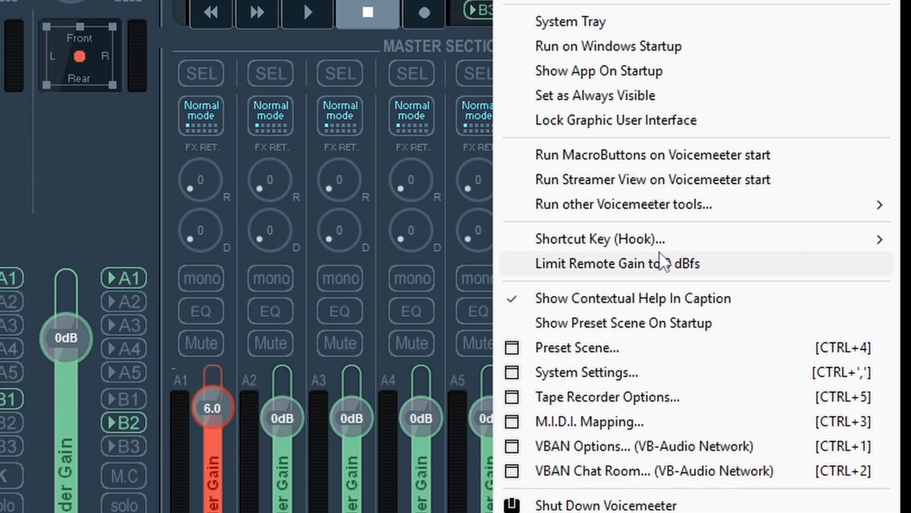
{"action": "mouse_move", "coordinate": [679, 238]}
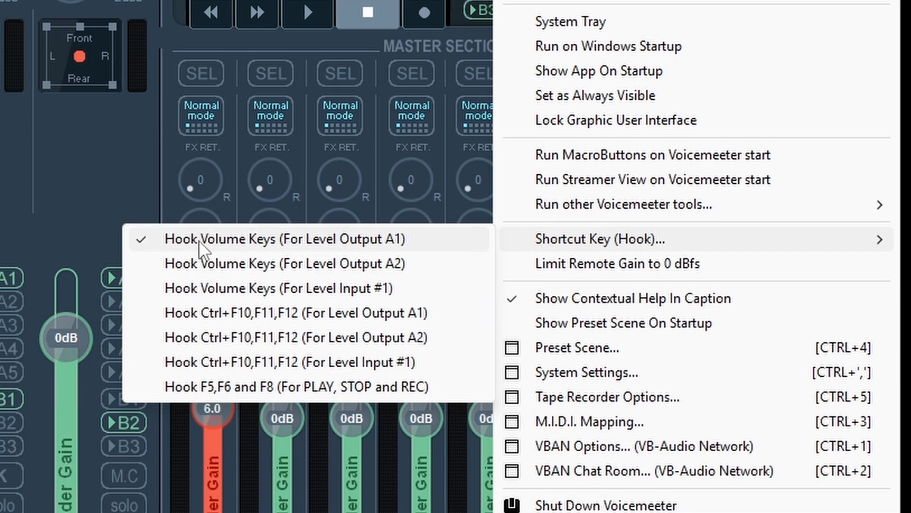
{"action": "left_click", "coordinate": [64, 202]}
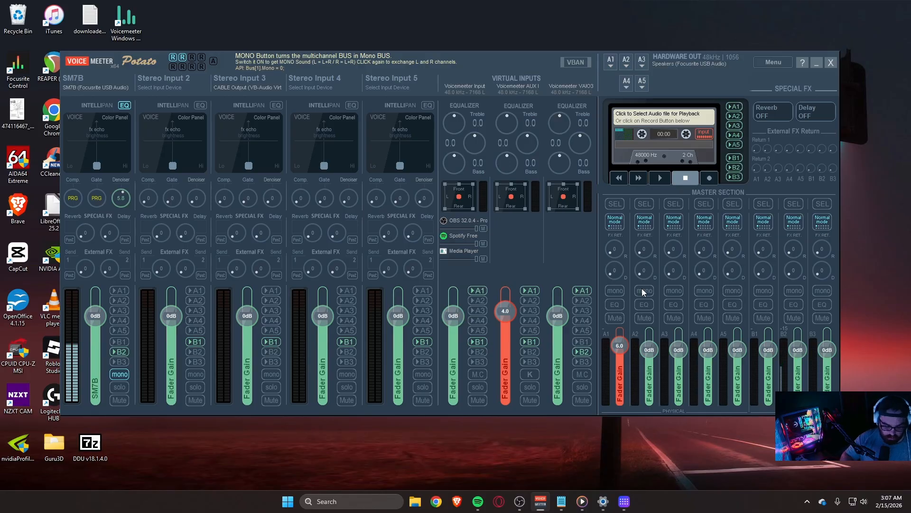
Lower the gain of hardware output A1 to -8.0 dB with the hooked volume-down shortcut.
{"action": "key", "text": "fn+q"}
{"action": "key", "text": "fn+q"}
{"action": "key", "text": "fn+q"}
{"action": "key", "text": "fn+q"}
{"action": "key", "text": "fn+q"}
{"action": "key", "text": "fn+q"}
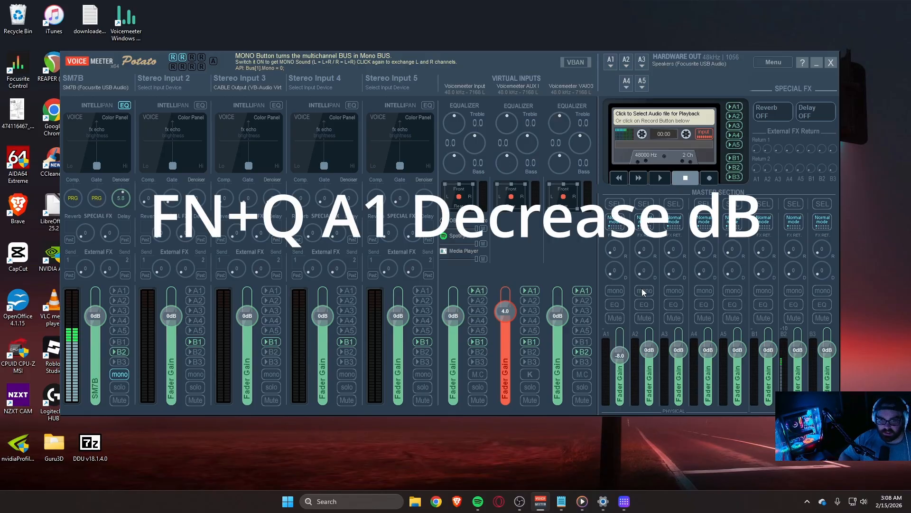
Raise the gain of hardware output A1 again with the hooked volume-up shortcut.
{"action": "key", "text": "fn+w"}
{"action": "key", "text": "fn+w"}
{"action": "key", "text": "fn+w"}
{"action": "key", "text": "fn+w"}
{"action": "key", "text": "fn+w"}
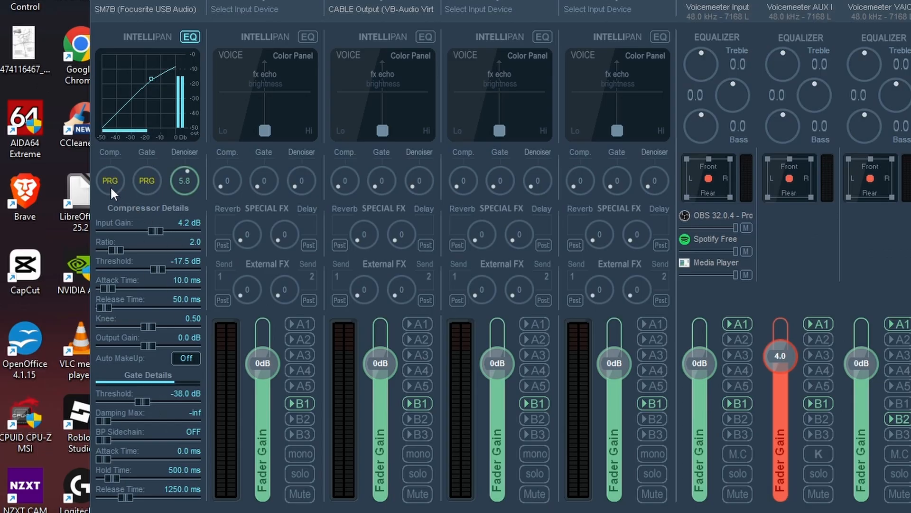
Review the SM7B strip's compressor and gate parameters and close the details view.
{"action": "right_click", "coordinate": [112, 188]}
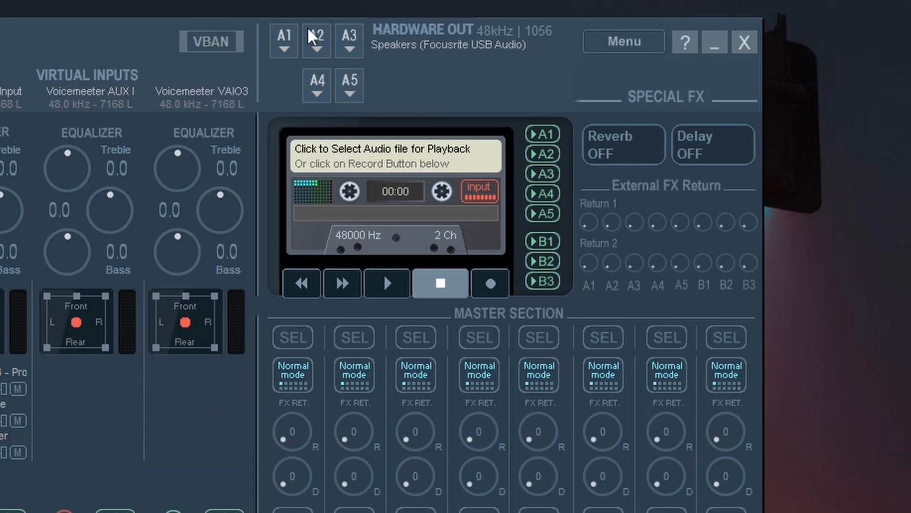
Look up the command for saving the mixer settings and locate the saved PotatoMaster file on the desktop behind the mixer window.
{"action": "left_click", "coordinate": [758, 62]}
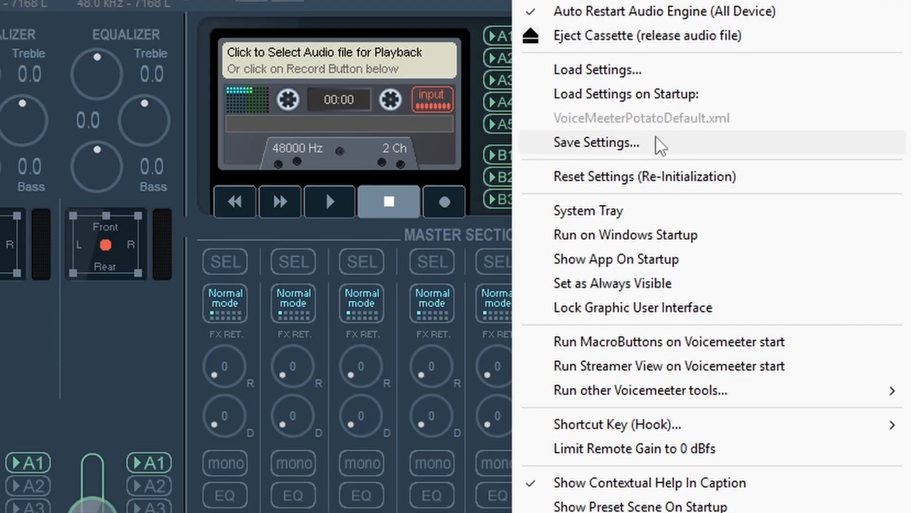
{"action": "key", "text": "Escape"}
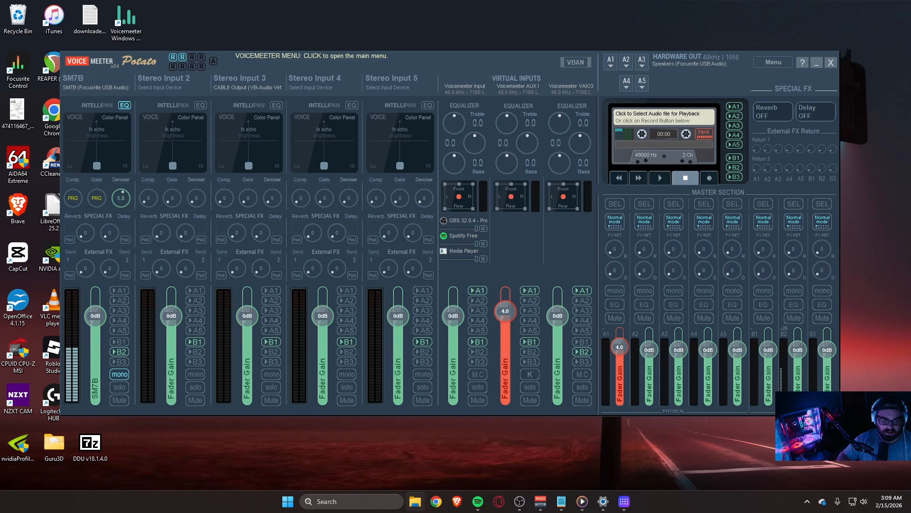
{"action": "left_click", "coordinate": [419, 503]}
{"action": "left_click_drag", "start_coordinate": [468, 63], "coordinate": [574, 29]}
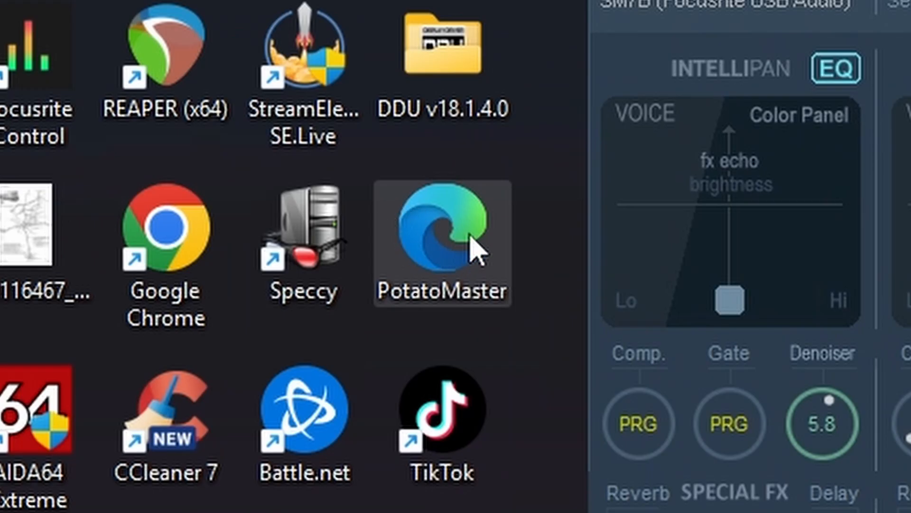
{"action": "left_click_drag", "start_coordinate": [126, 107], "coordinate": [118, 97]}
{"action": "left_click_drag", "start_coordinate": [411, 180], "coordinate": [448, 216]}
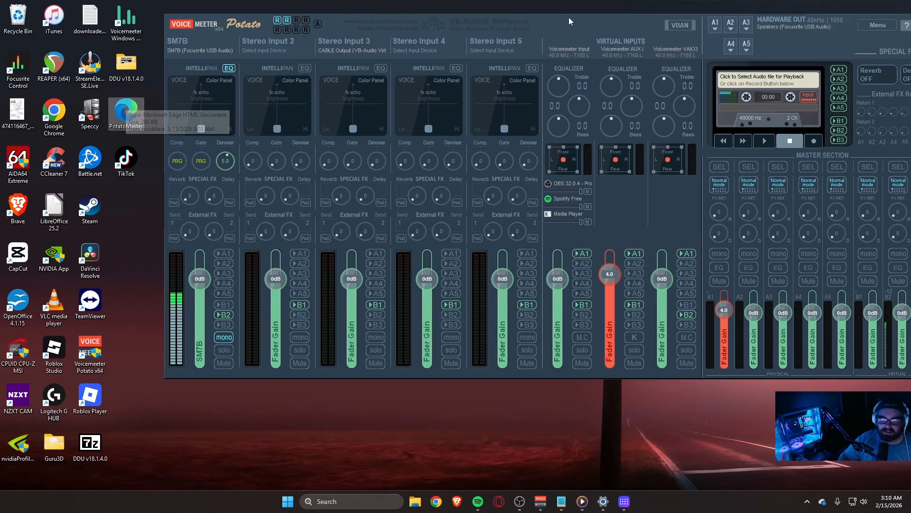
Move the mixer window back over the desktop and select the PotatoMaster file for loading settings.
{"action": "left_click_drag", "start_coordinate": [588, 19], "coordinate": [487, 30]}
{"action": "left_click", "coordinate": [777, 35]}
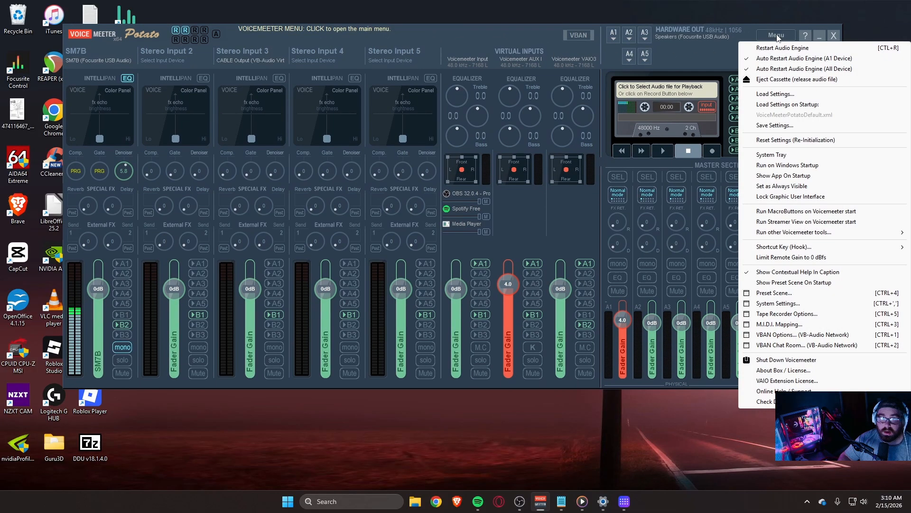
{"action": "left_click", "coordinate": [775, 94]}
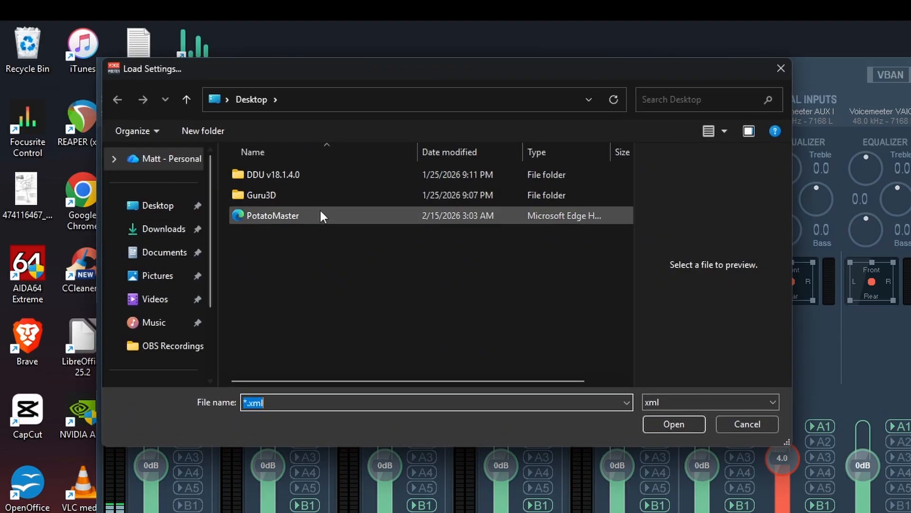
{"action": "right_click", "coordinate": [380, 214]}
{"action": "left_click", "coordinate": [350, 220]}
Widen the file preview, examine the strip, reverb, delay and bus EQ parameters in the PotatoMaster XML, and load the file.
{"action": "scroll", "coordinate": [752, 233], "scroll_direction": "down", "scroll_amount": 10}
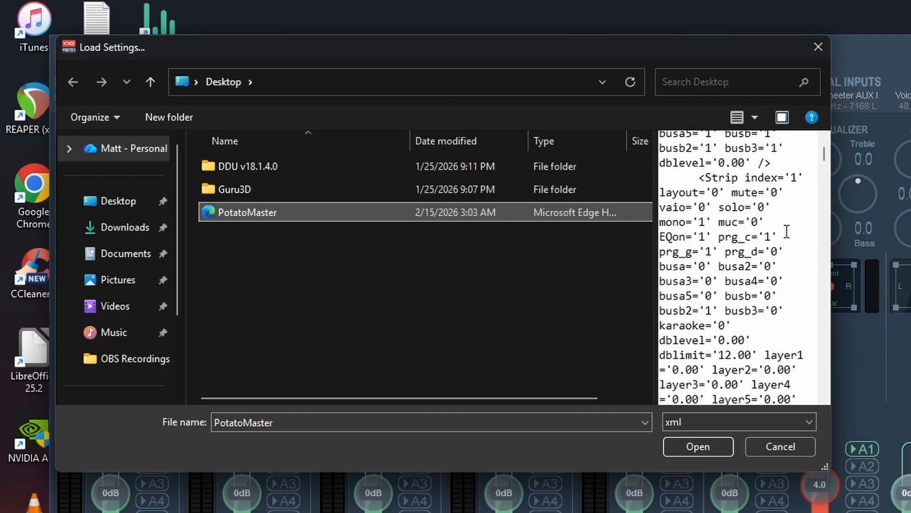
{"action": "scroll", "coordinate": [787, 231], "scroll_direction": "down", "scroll_amount": 20}
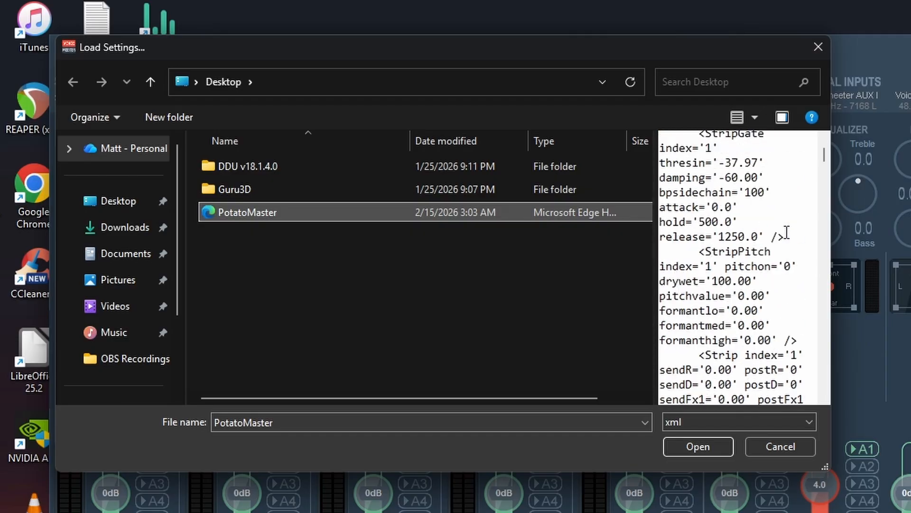
{"action": "scroll", "coordinate": [787, 236], "scroll_direction": "down", "scroll_amount": 20}
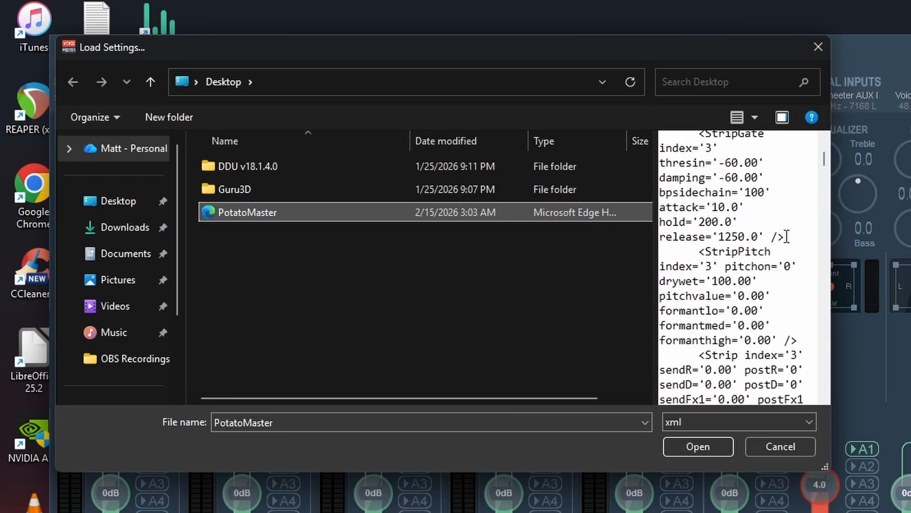
{"action": "left_click_drag", "start_coordinate": [831, 239], "coordinate": [906, 221]}
{"action": "scroll", "coordinate": [672, 242], "scroll_direction": "down", "scroll_amount": 15}
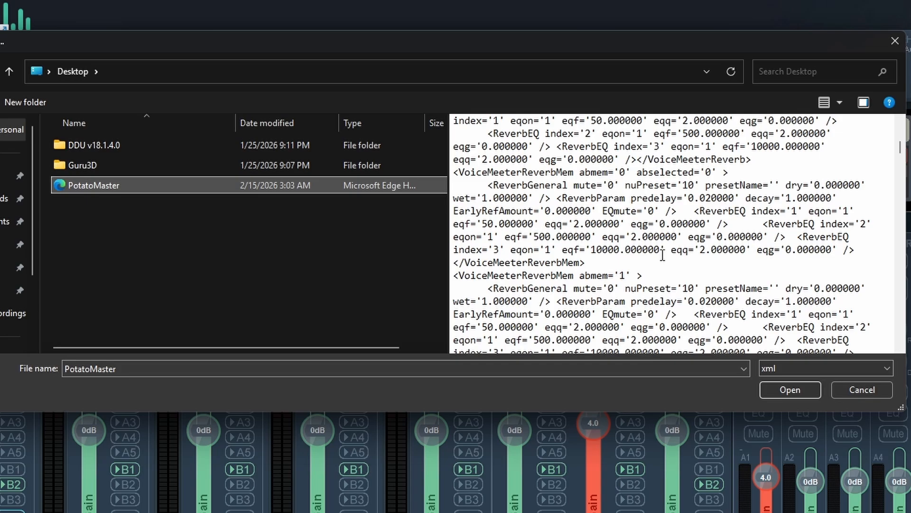
{"action": "scroll", "coordinate": [662, 255], "scroll_direction": "down", "scroll_amount": 15}
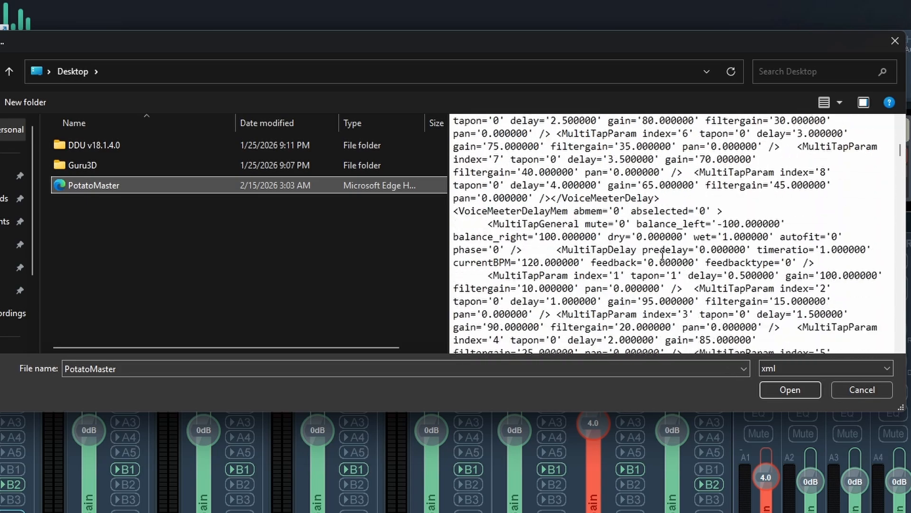
{"action": "scroll", "coordinate": [657, 266], "scroll_direction": "down", "scroll_amount": 10}
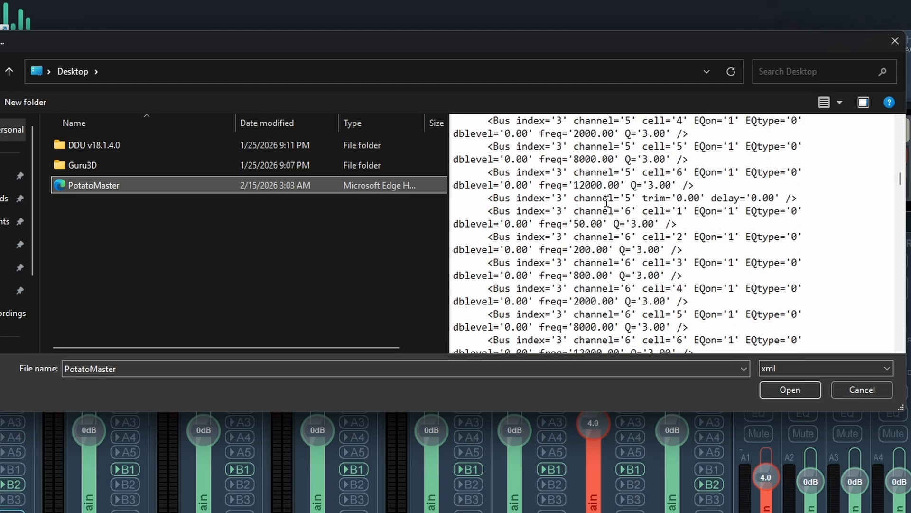
{"action": "scroll", "coordinate": [607, 203], "scroll_direction": "down", "scroll_amount": 20}
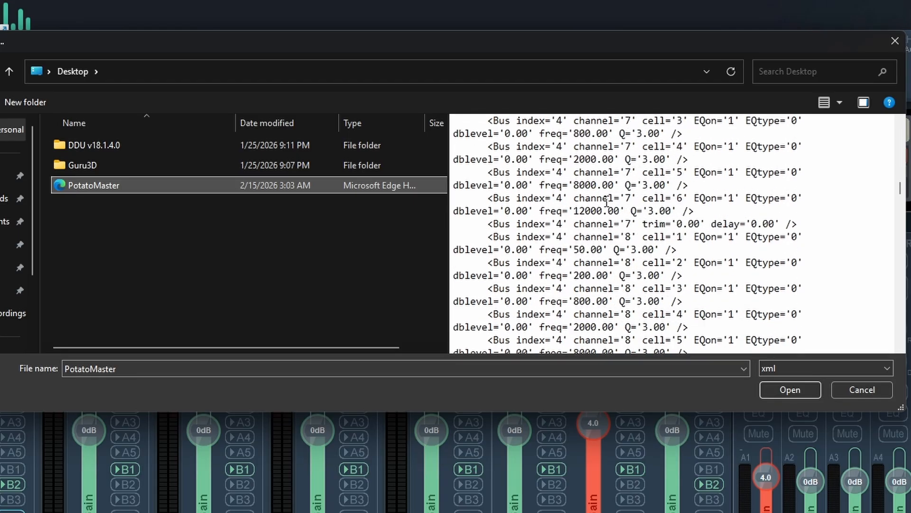
{"action": "scroll", "coordinate": [607, 203], "scroll_direction": "down", "scroll_amount": 20}
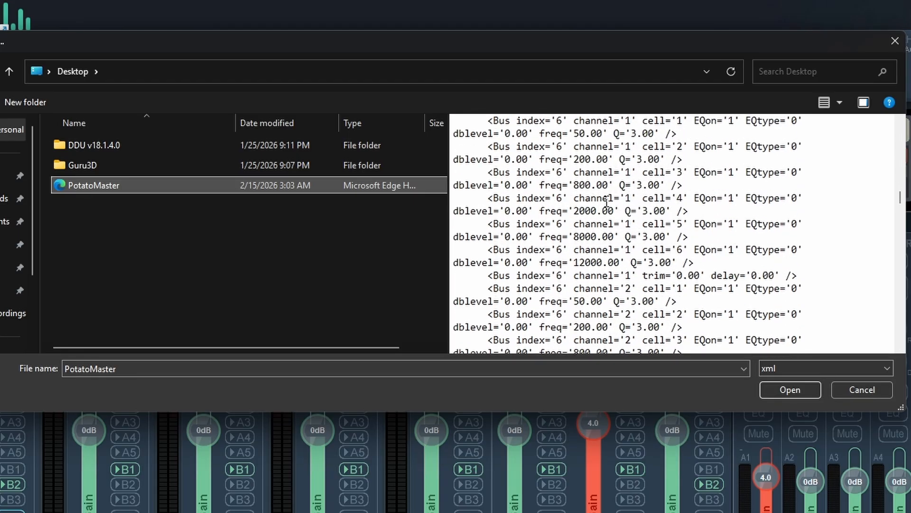
{"action": "scroll", "coordinate": [606, 203], "scroll_direction": "down", "scroll_amount": 20}
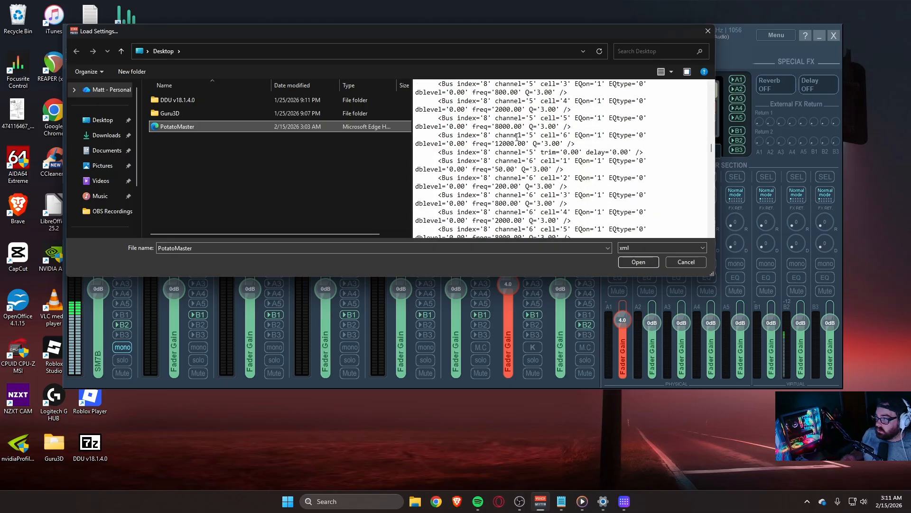
{"action": "scroll", "coordinate": [517, 138], "scroll_direction": "down", "scroll_amount": 10}
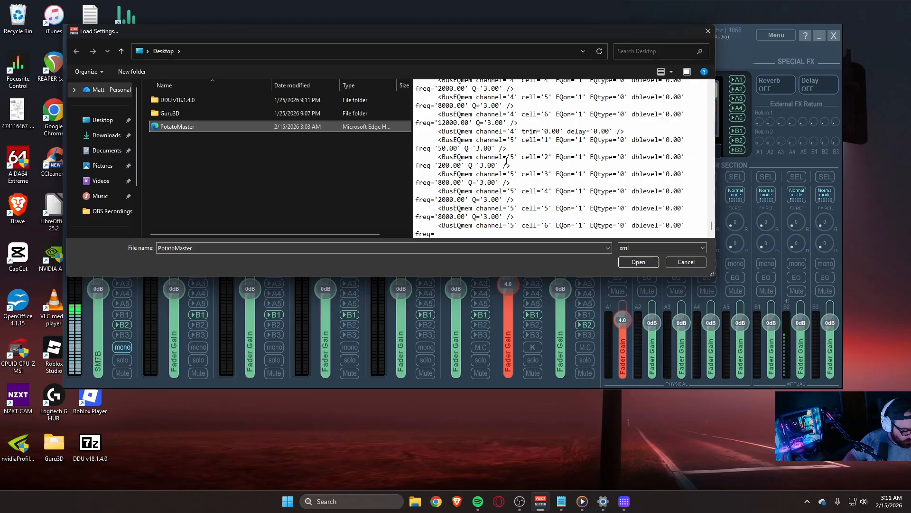
{"action": "key", "text": "Return"}
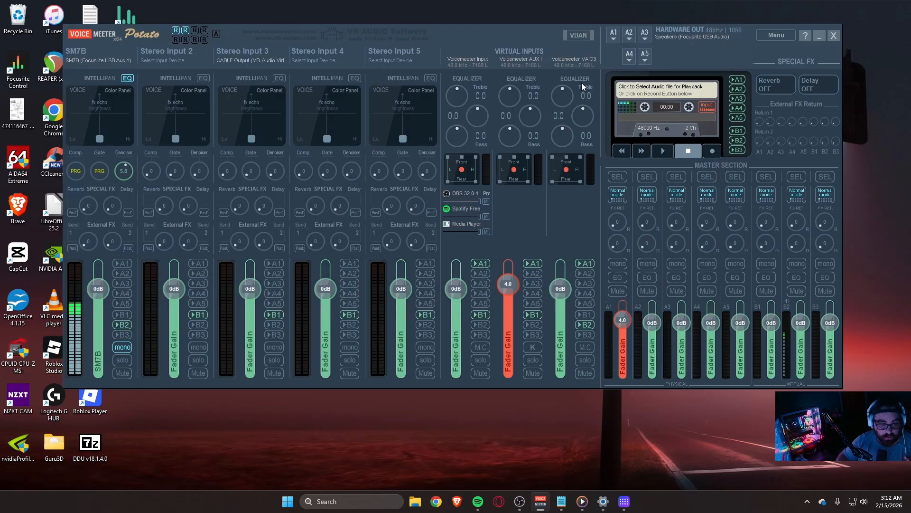